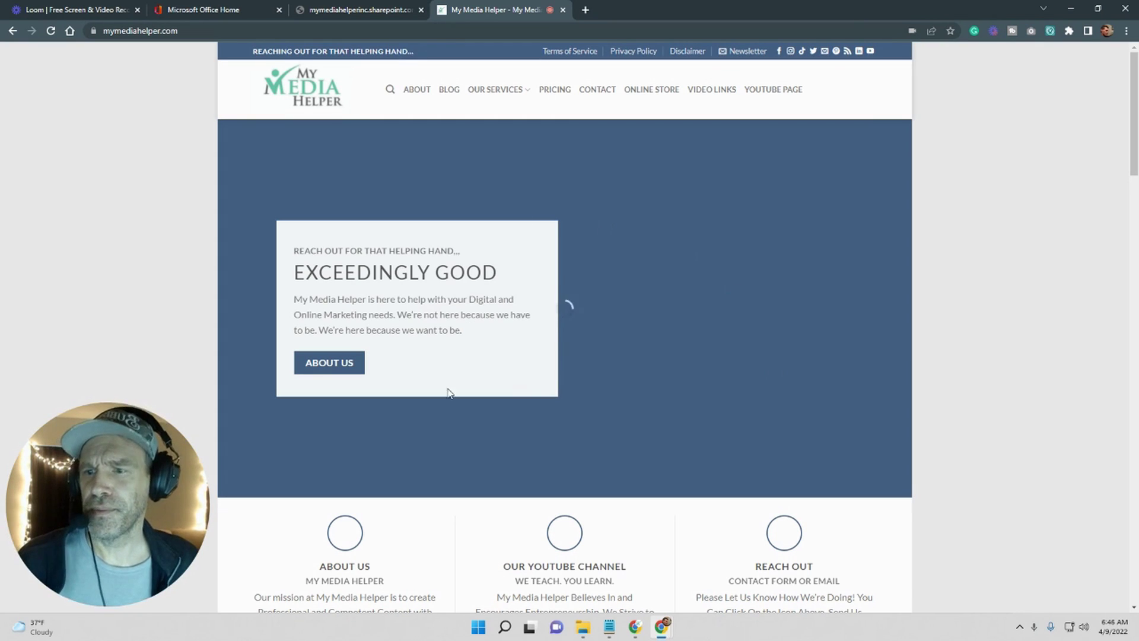
Switch between the My Media Helper and SharePoint tabs to show the site's ERR_INVALID_RESPONSE error page
left_click(354, 12)
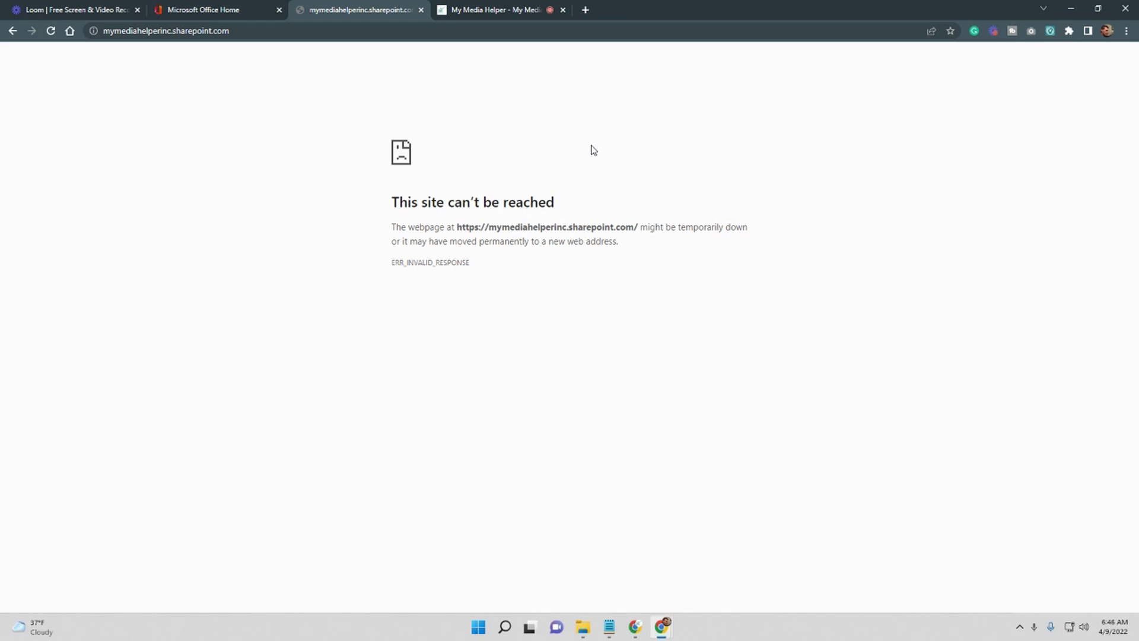
left_click(505, 15)
left_click(465, 13)
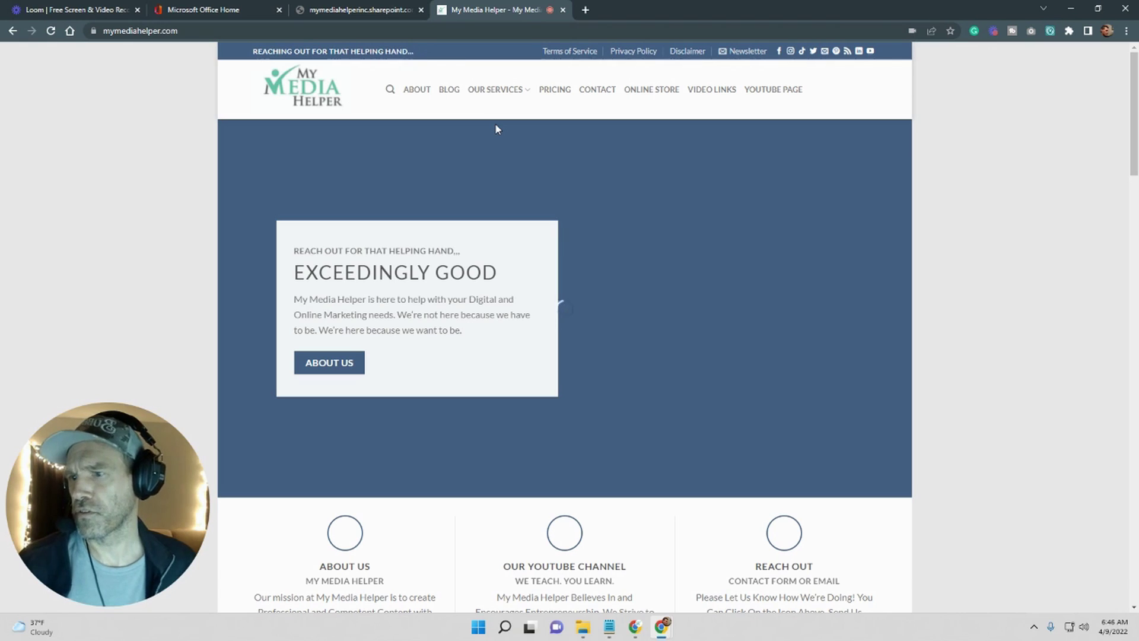
left_click(353, 12)
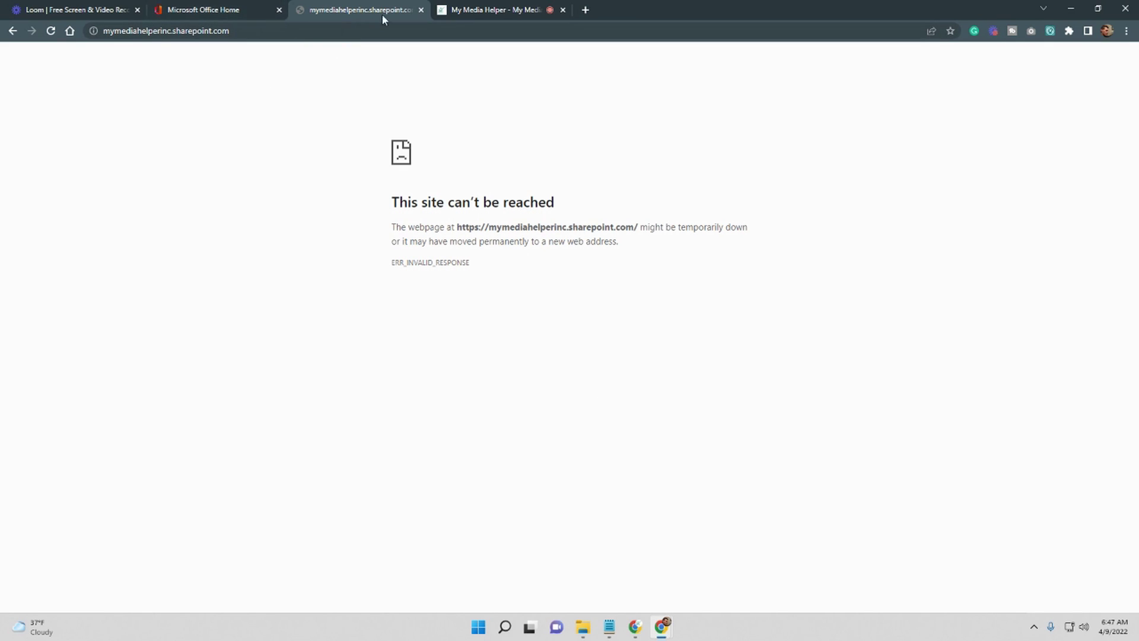
Close the unreachable SharePoint and My Media Helper tabs, then launch SharePoint from the Microsoft 365 app launcher
left_click(421, 10)
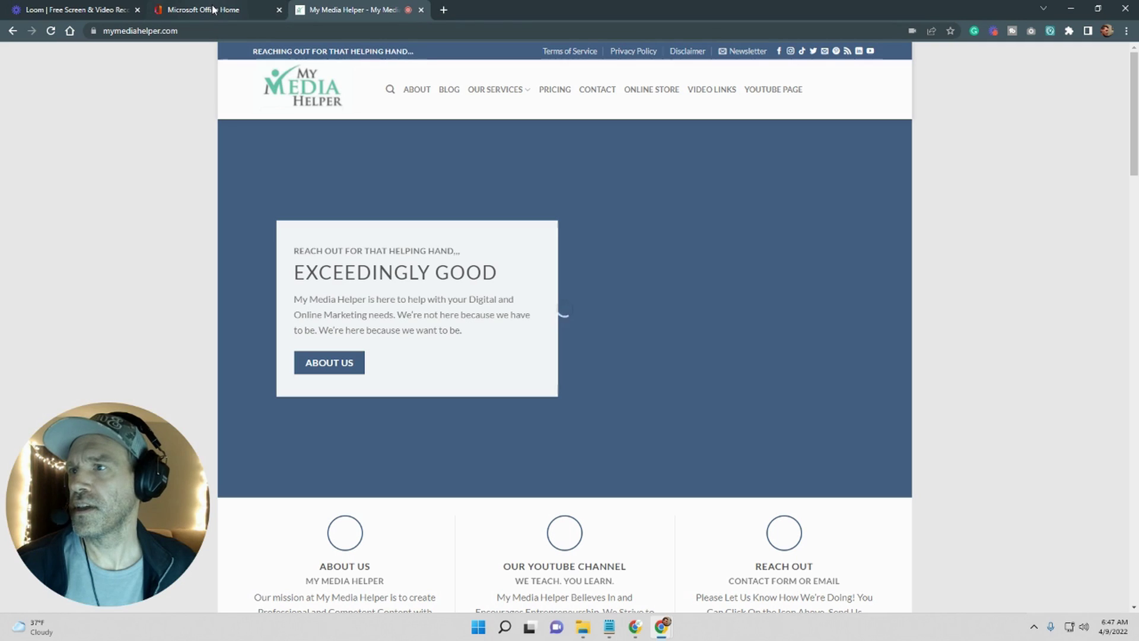
left_click(421, 10)
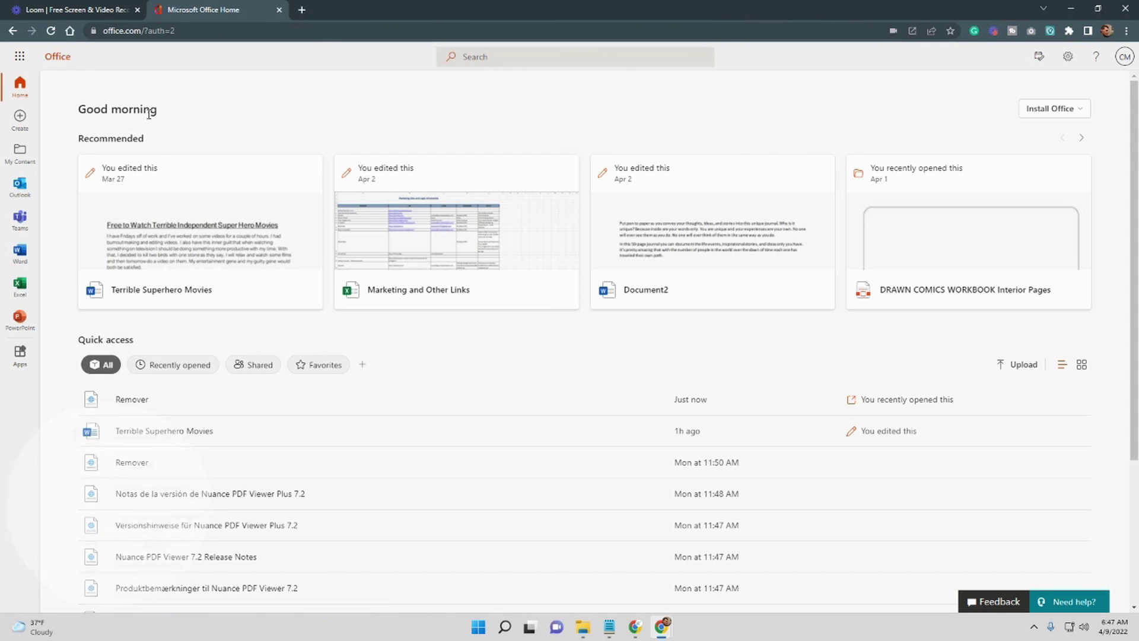
left_click(19, 55)
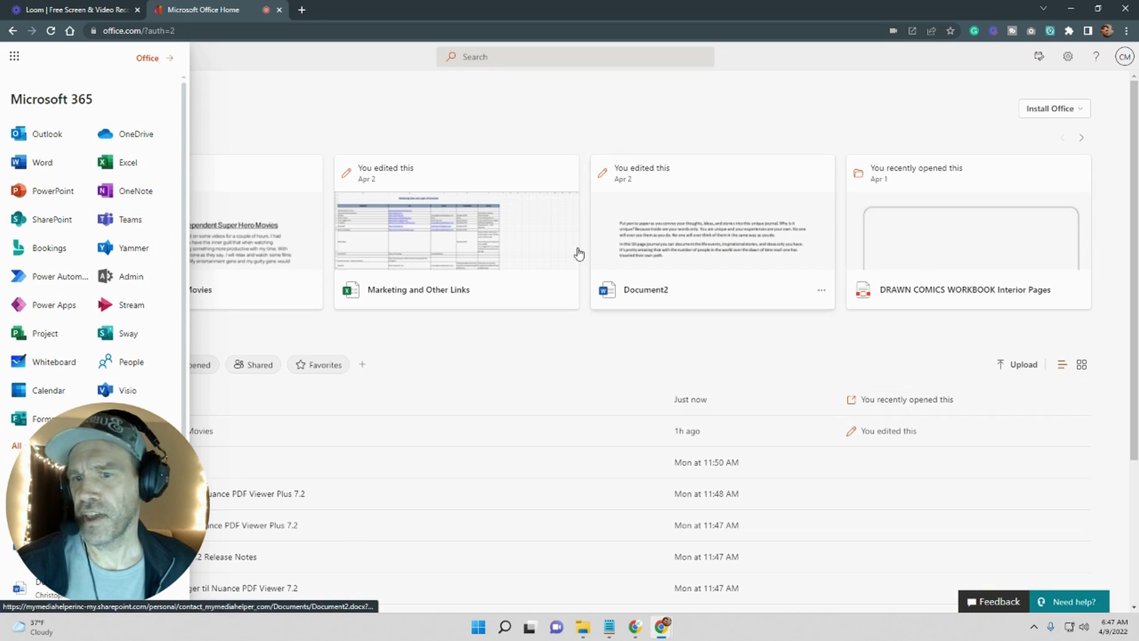
scroll(83, 172, "down", 1)
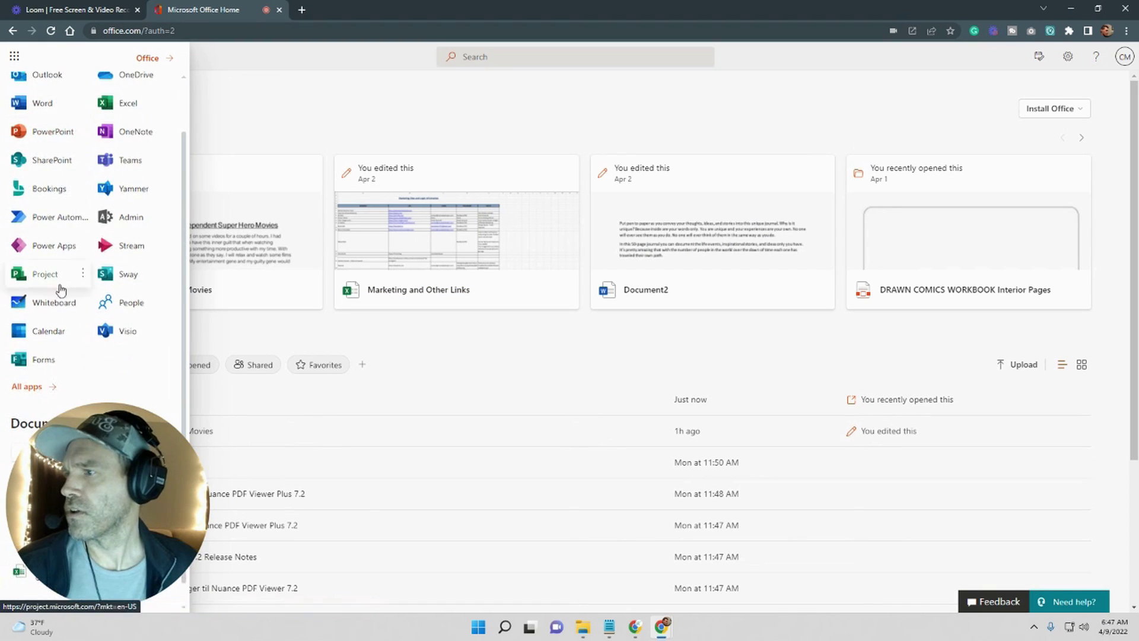
scroll(88, 216, "up", 1)
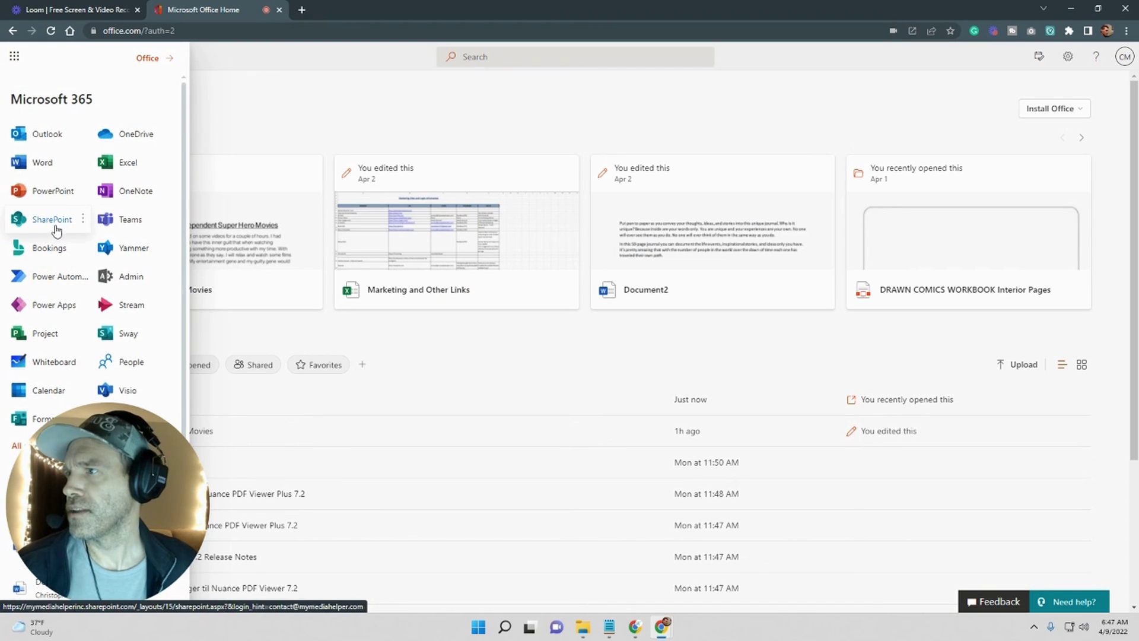
left_click(55, 228)
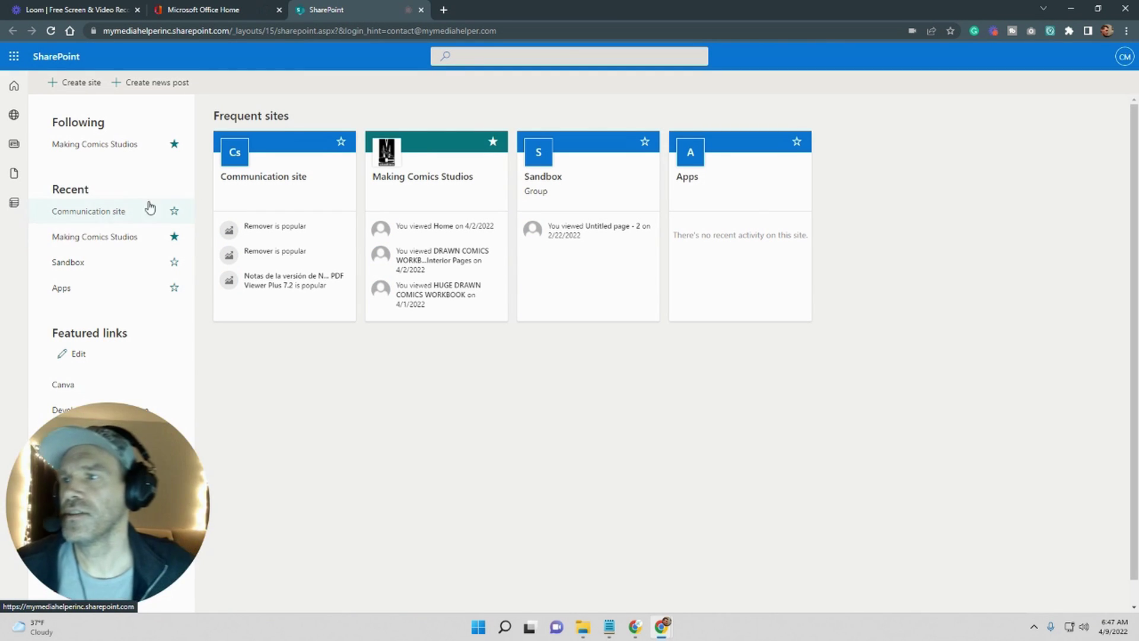
View the Communication site's contents: only Assets, Documents, Form Templates and Style Library, no Site Pages
left_click(280, 182)
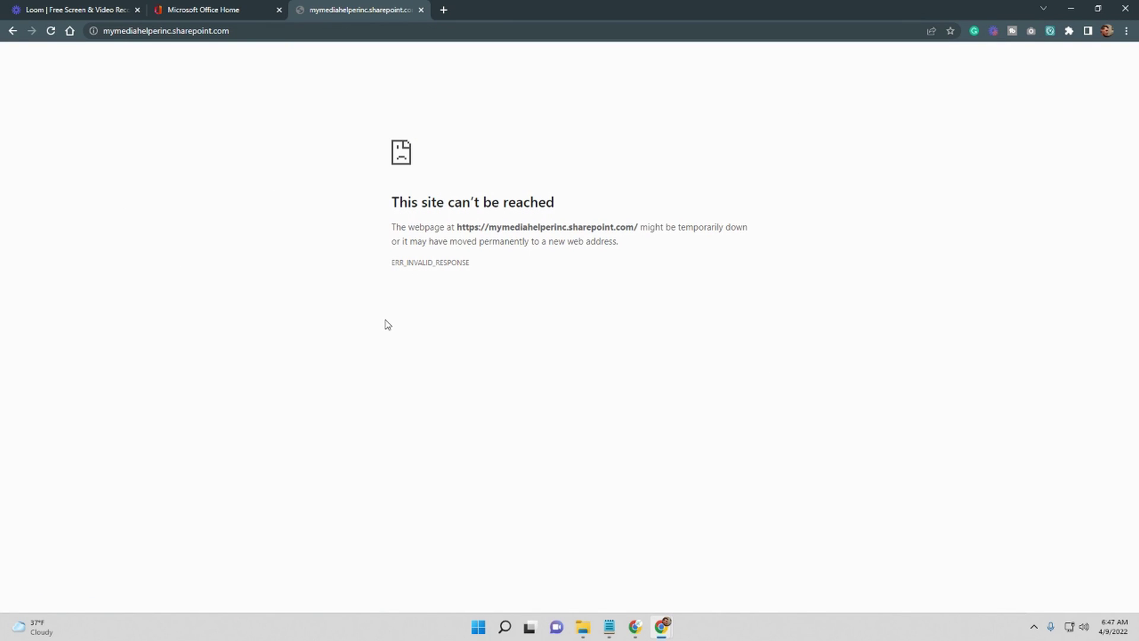
left_click(12, 31)
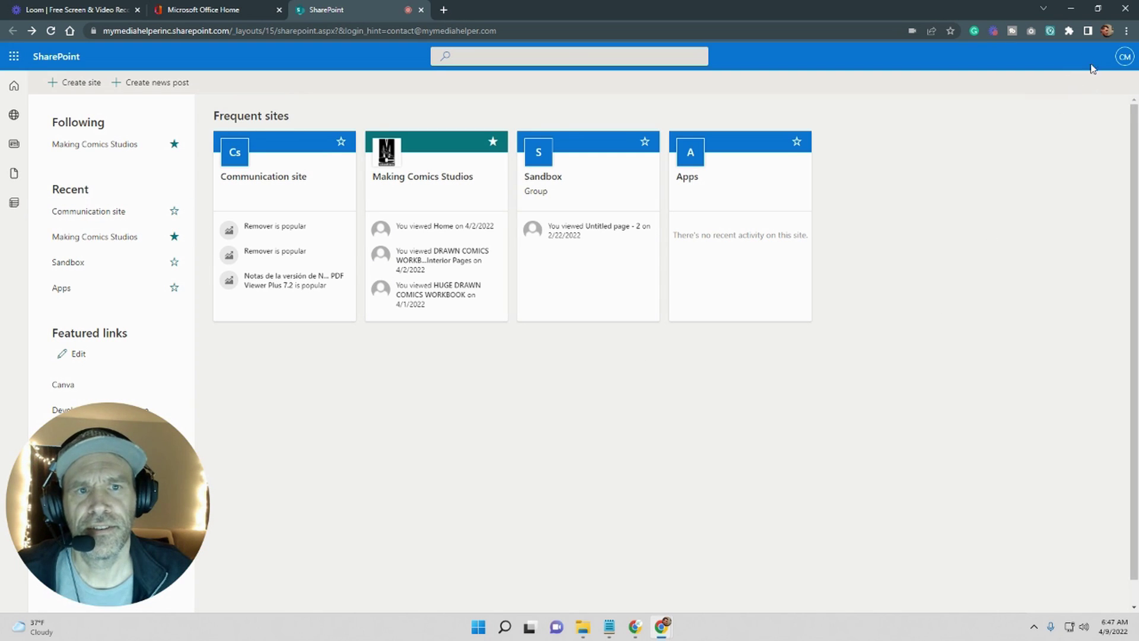
left_click(1067, 57)
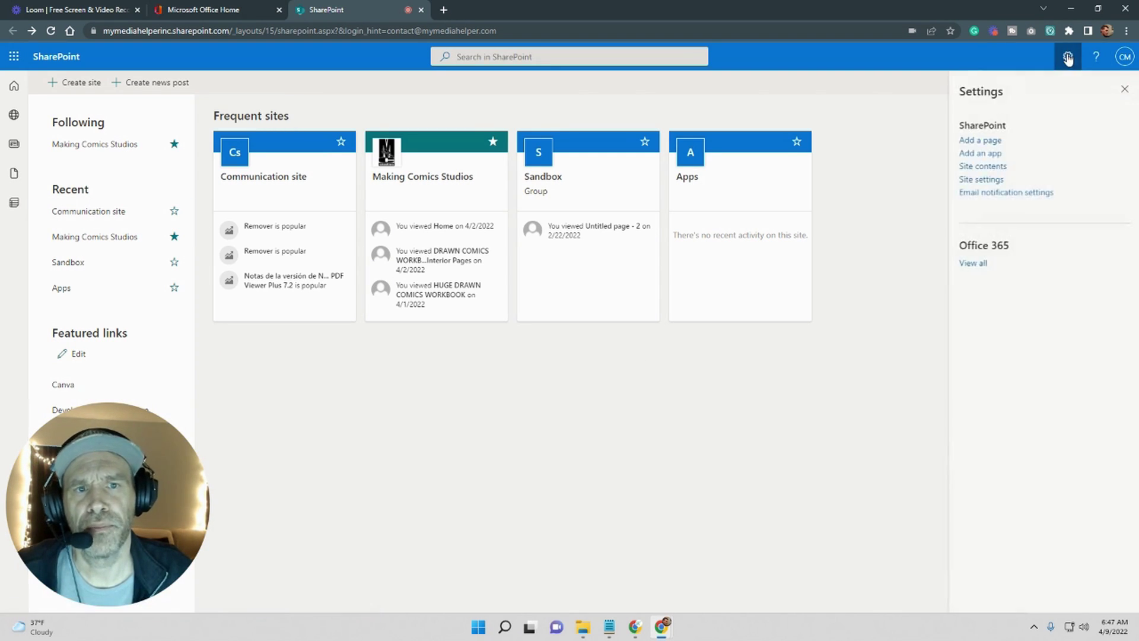
left_click(1000, 172)
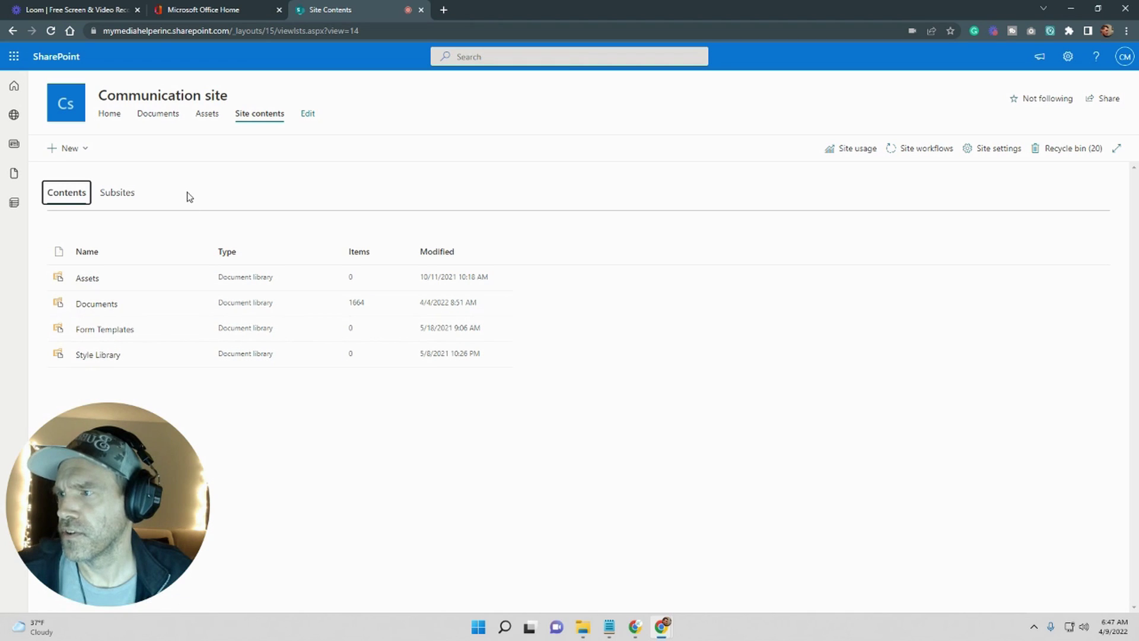
Create and publish a new site page titled 'Home' with comments switched off
left_click(67, 149)
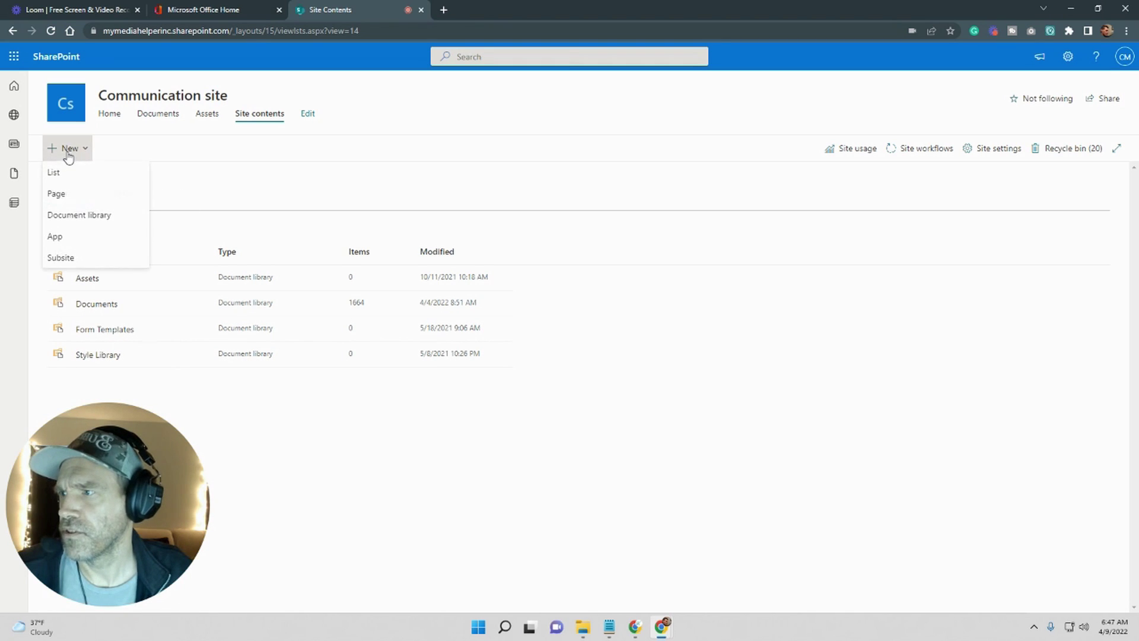
left_click(374, 221)
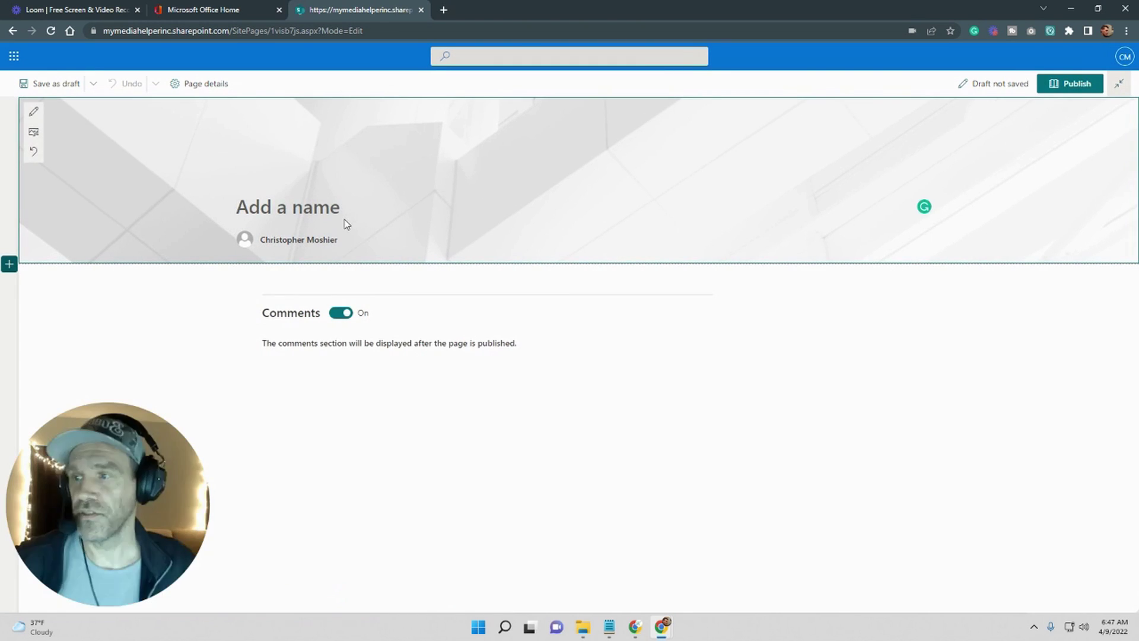
type("Home")
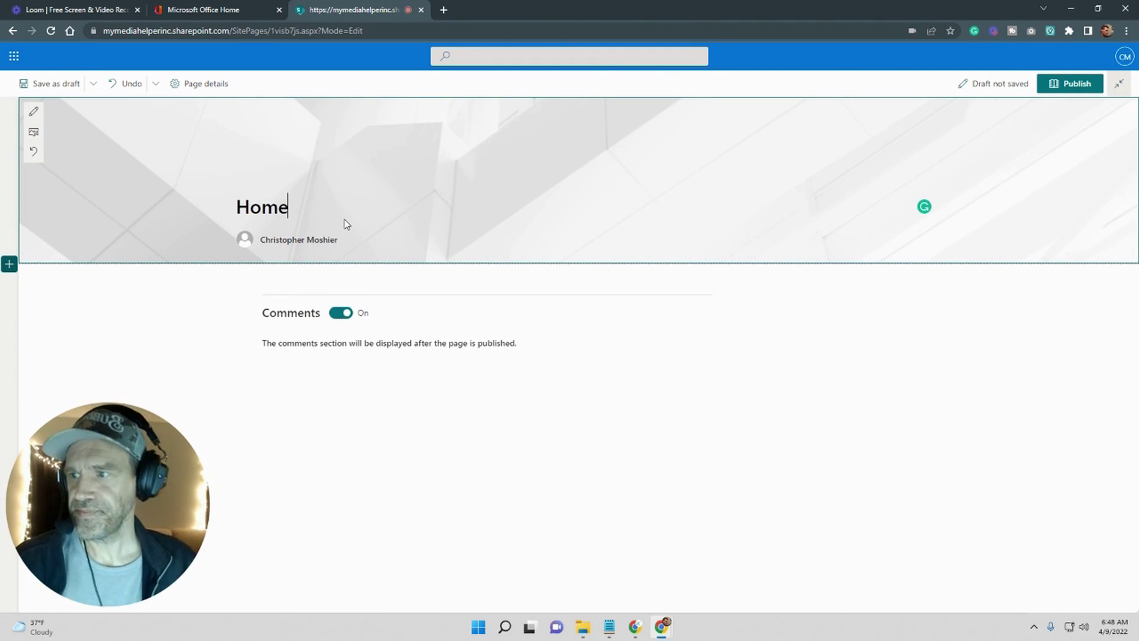
left_click(335, 314)
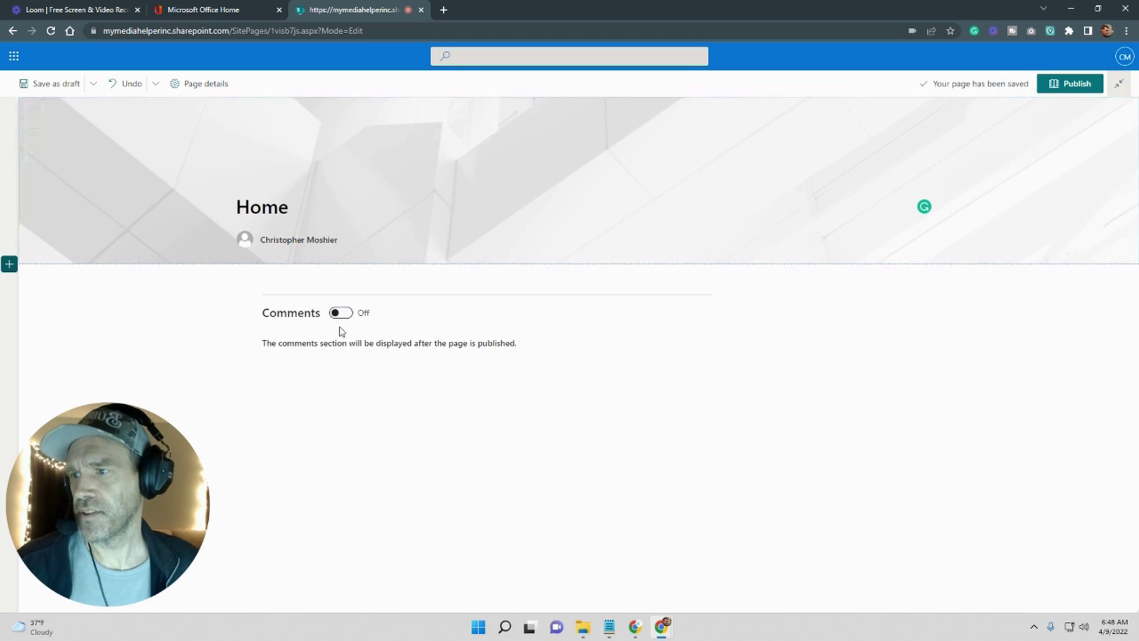
left_click(1071, 84)
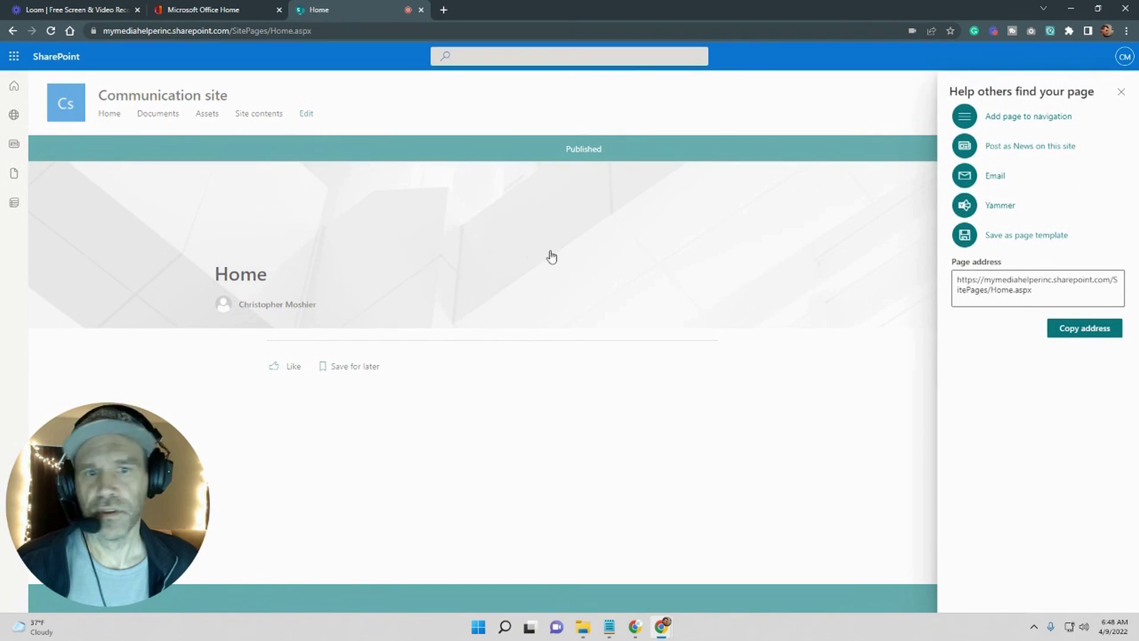
left_click(1120, 91)
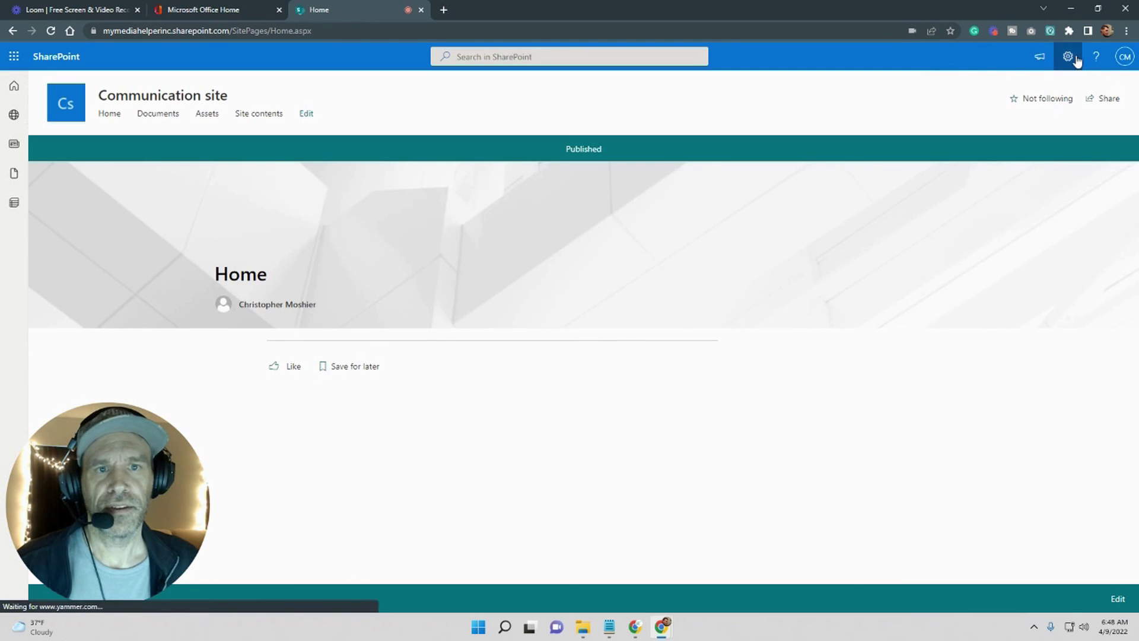
left_click(1069, 57)
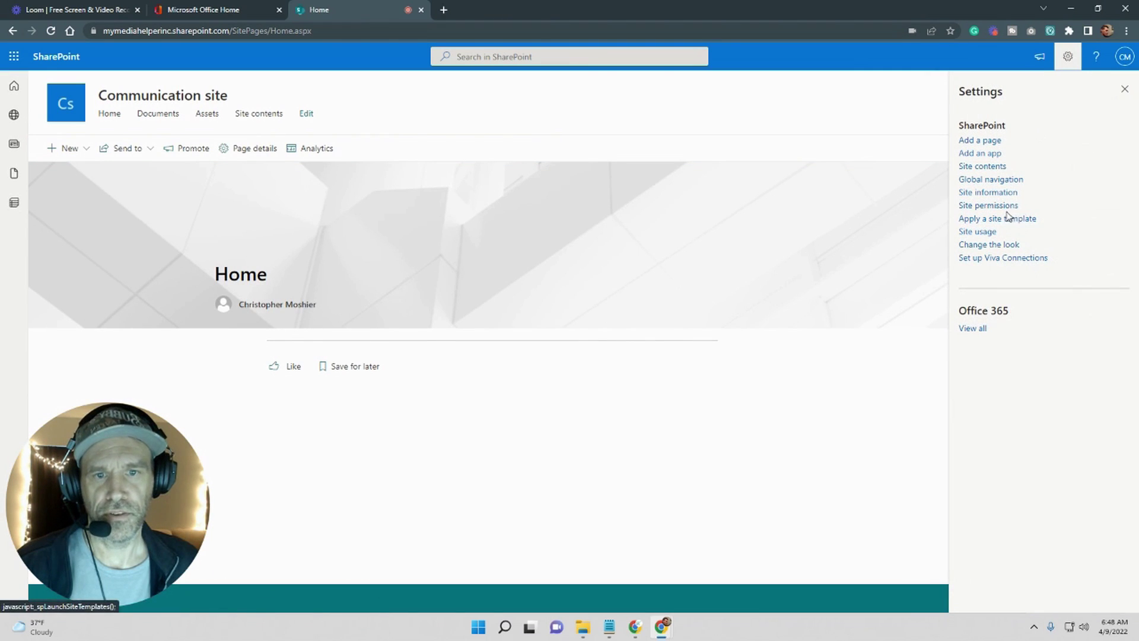
Confirm Site contents now lists Site Pages and check the Home page link
left_click(995, 167)
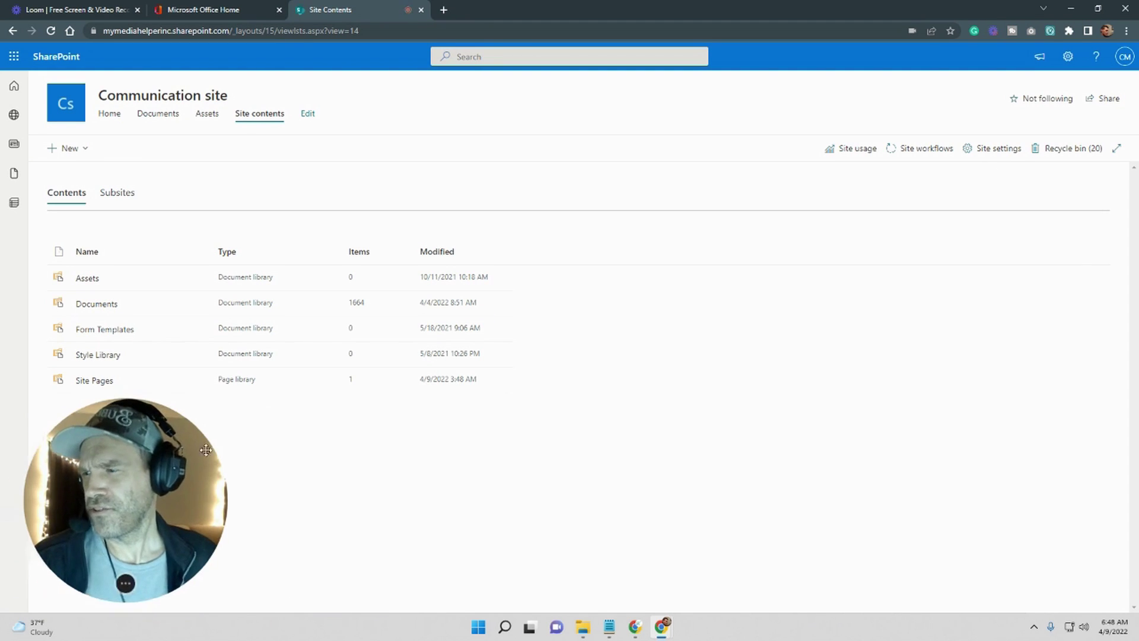
left_click_drag(102, 498, 803, 346)
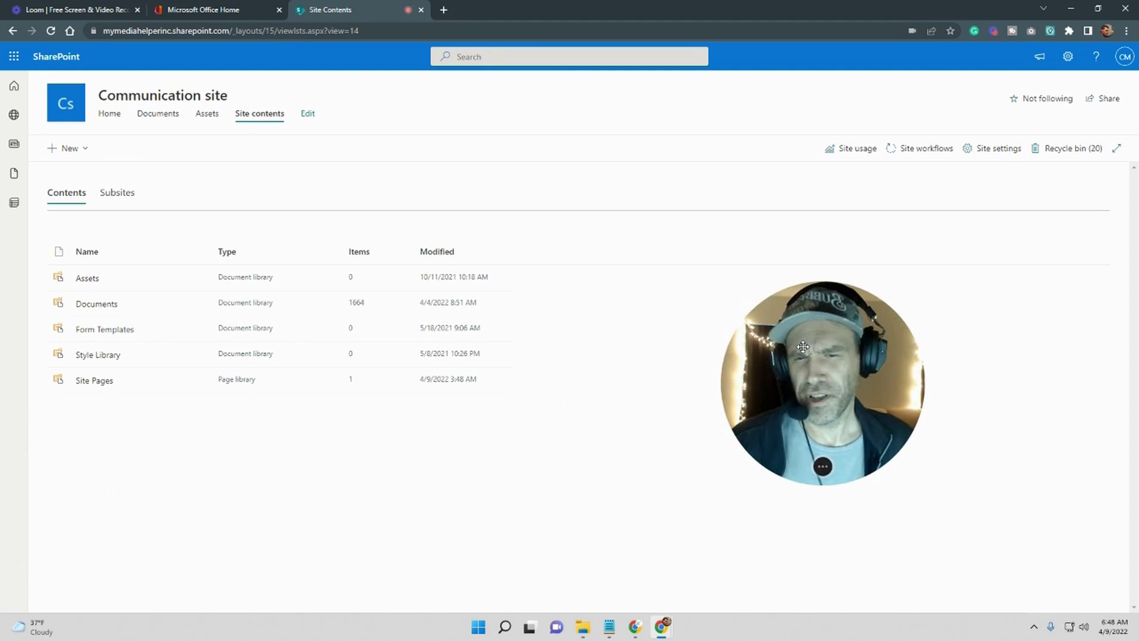
left_click(158, 112)
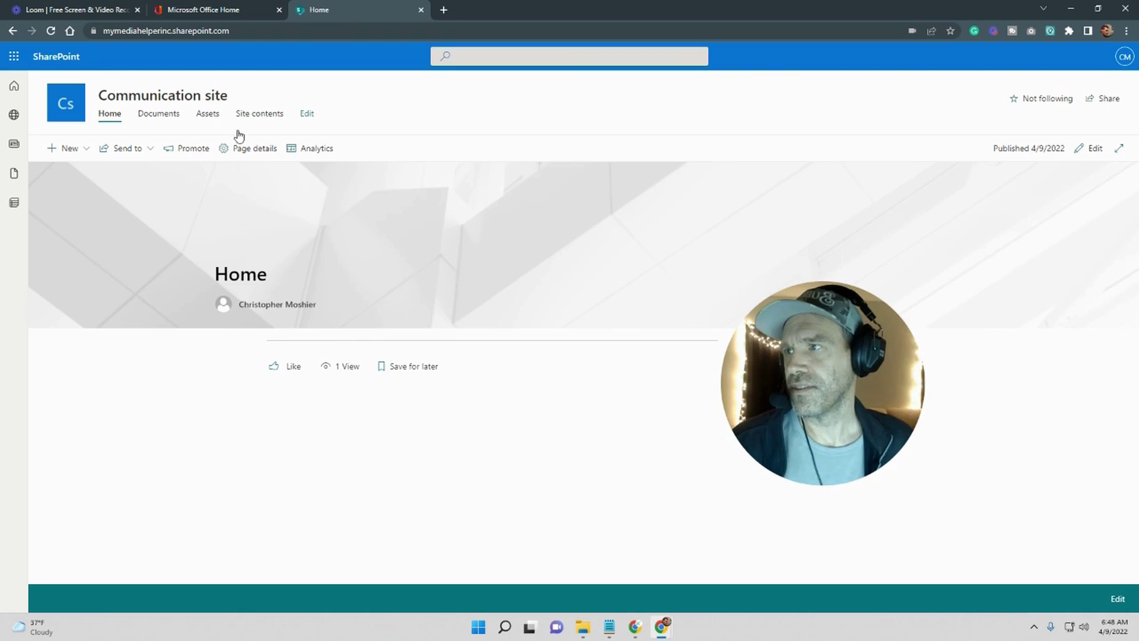
left_click(12, 30)
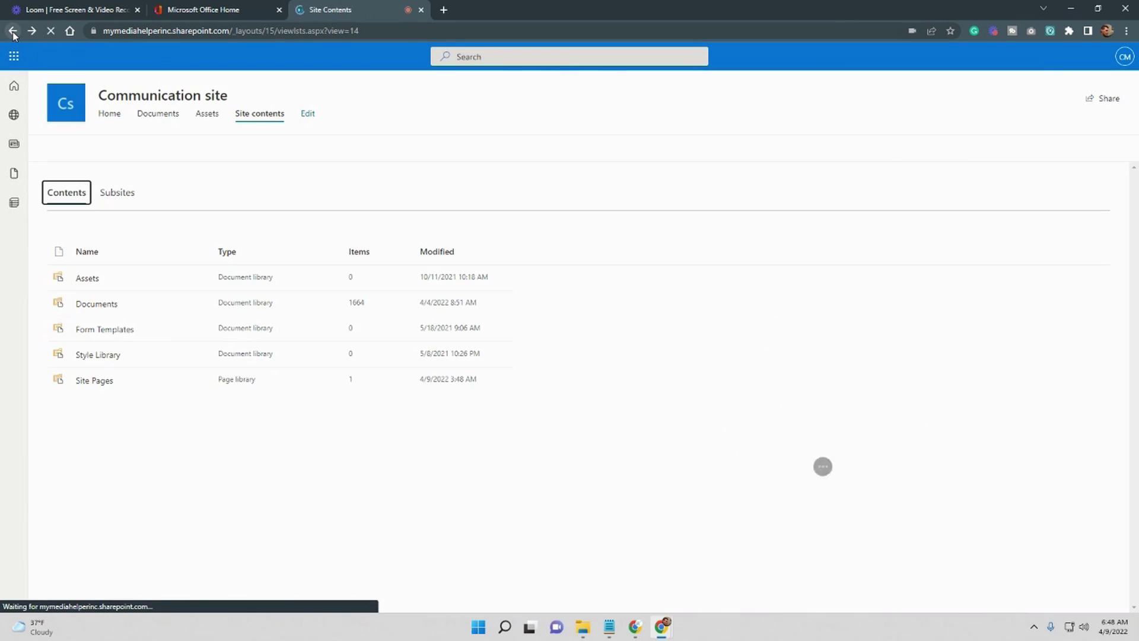
Look at the Site Pages library's settings, then return to Site contents
left_click(191, 381)
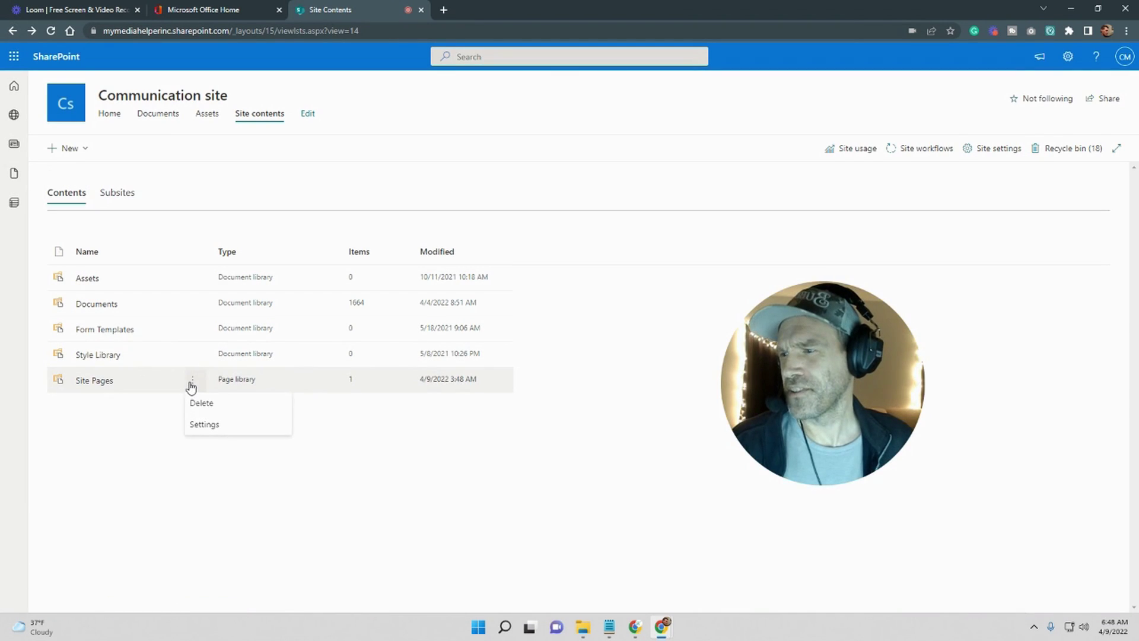
left_click(202, 425)
left_click(12, 32)
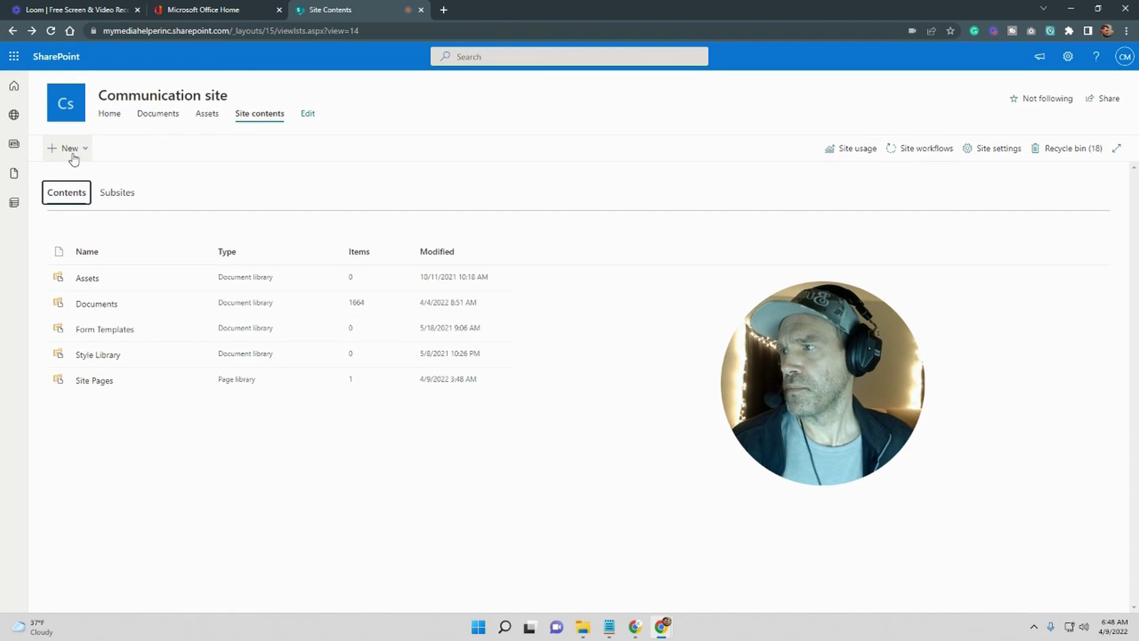
left_click(71, 148)
Create and publish a second page titled 'Testing This' with comments left on
left_click(63, 191)
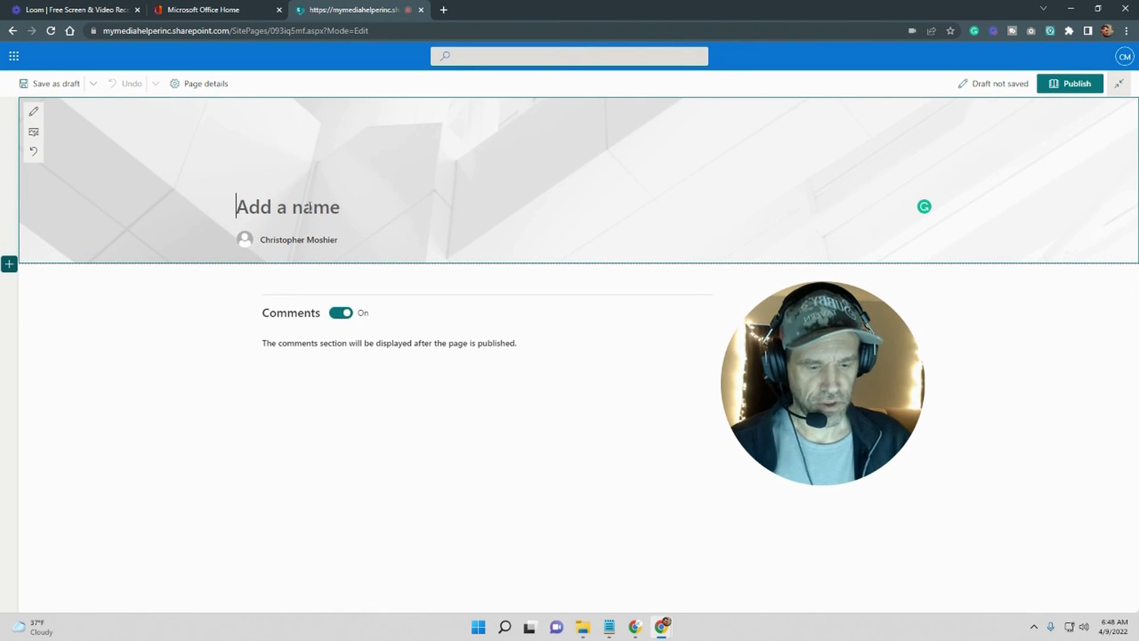
type("Te")
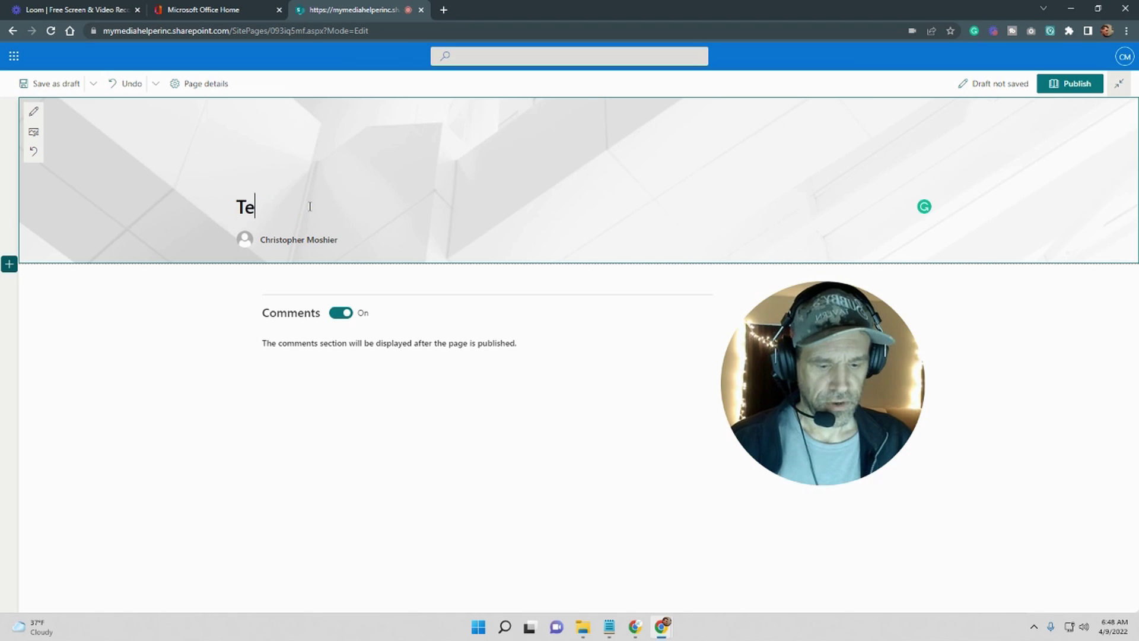
type("sting This")
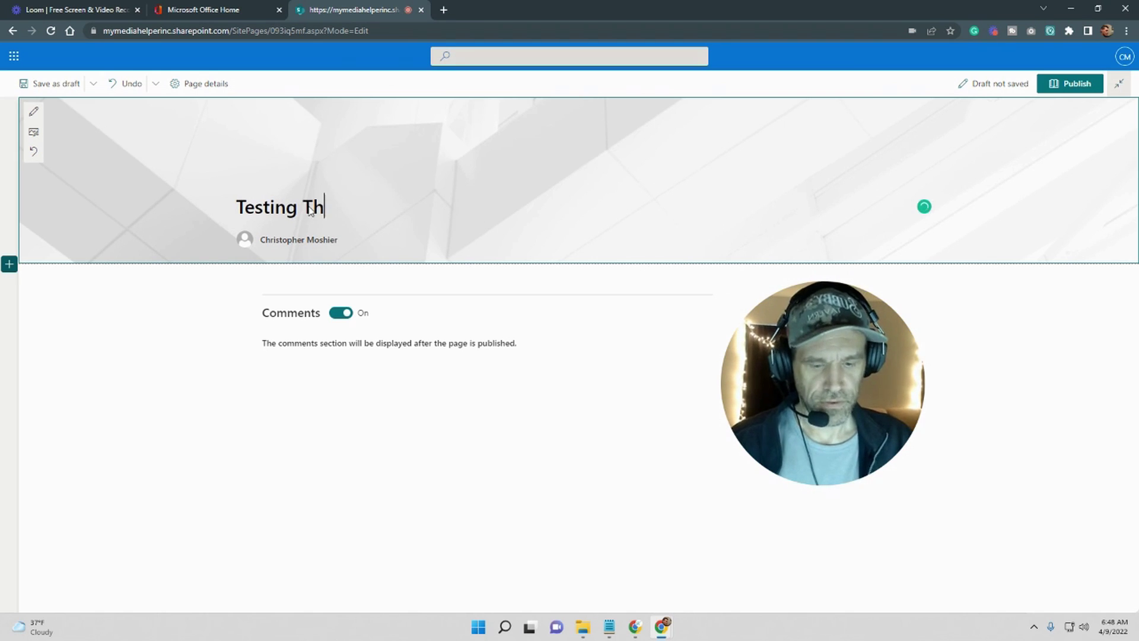
left_click(1068, 87)
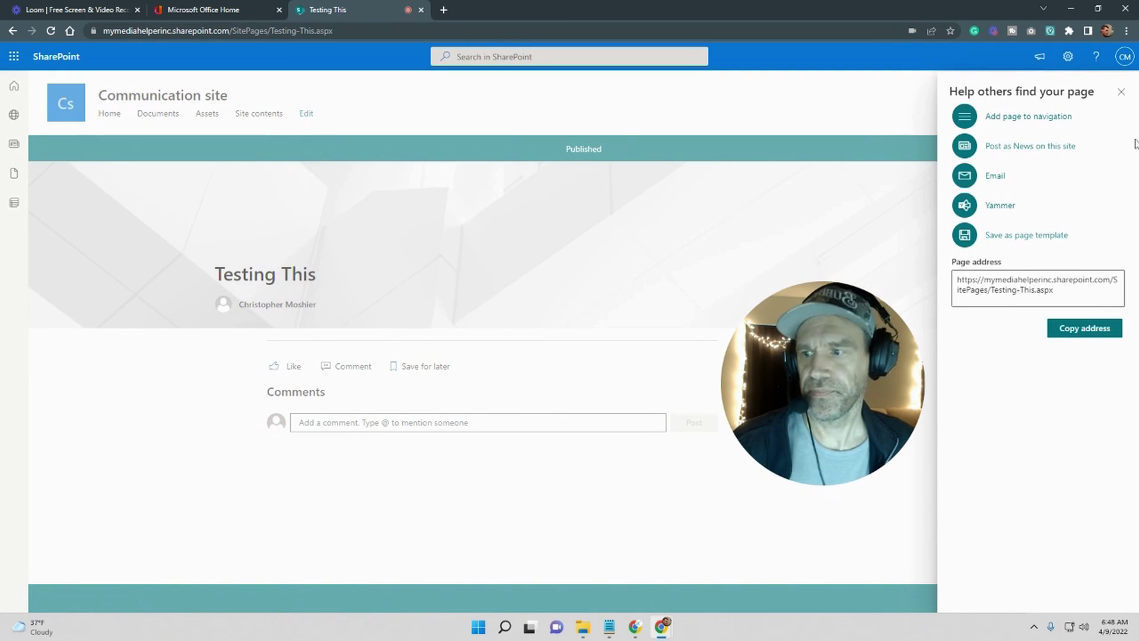
left_click(1120, 91)
Open the Site Pages library, now listing Home.aspx and Testing-This.aspx
left_click(1068, 57)
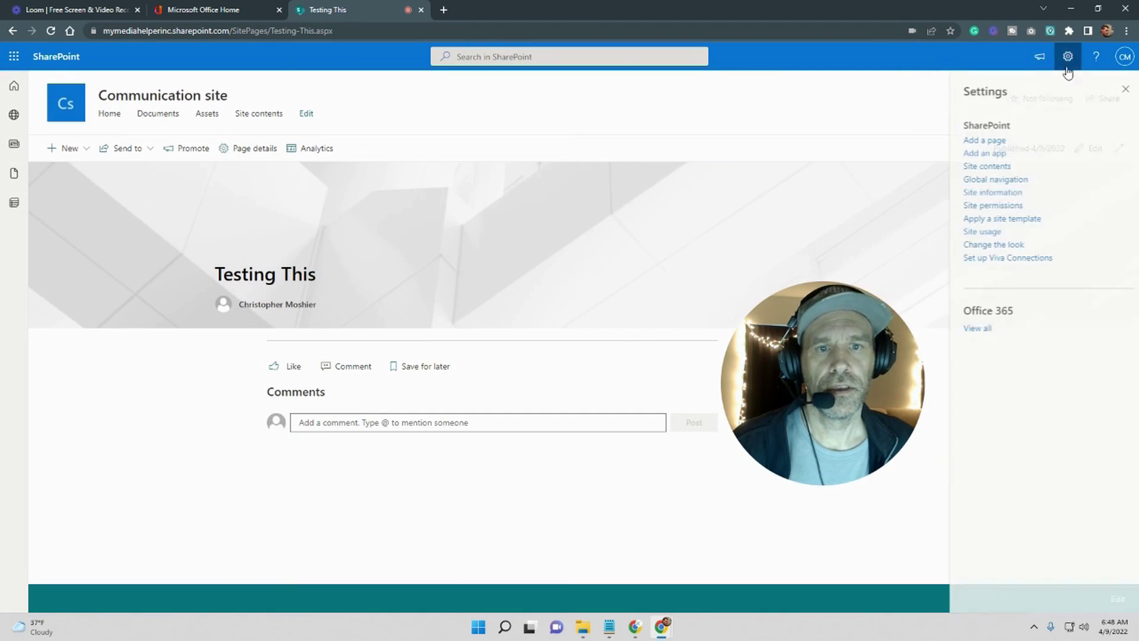
left_click(1003, 167)
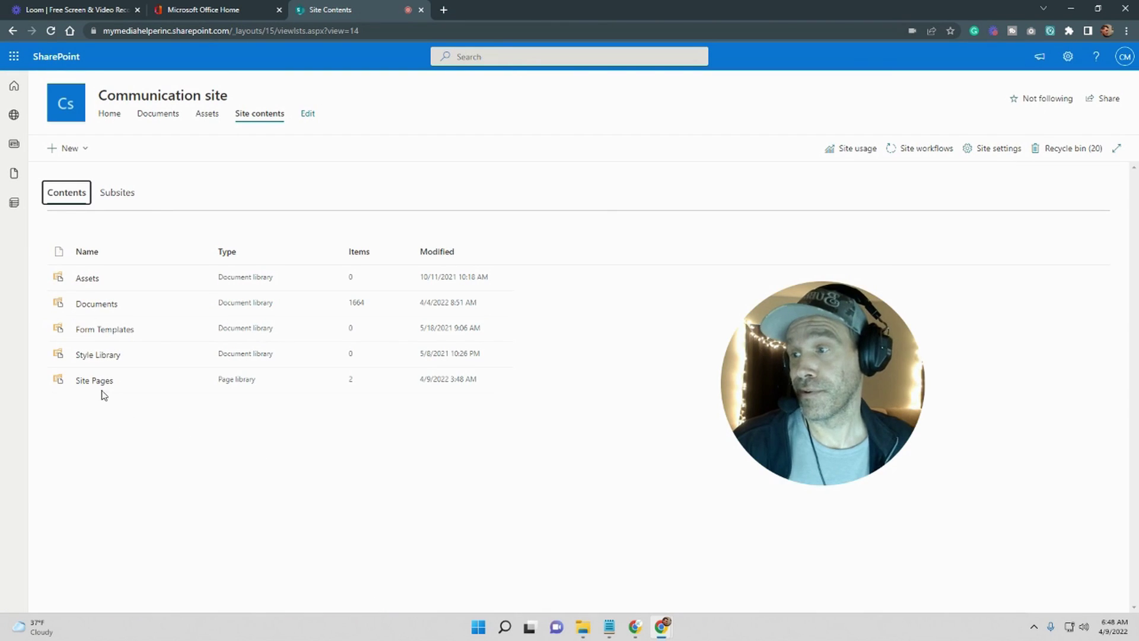
left_click(95, 383)
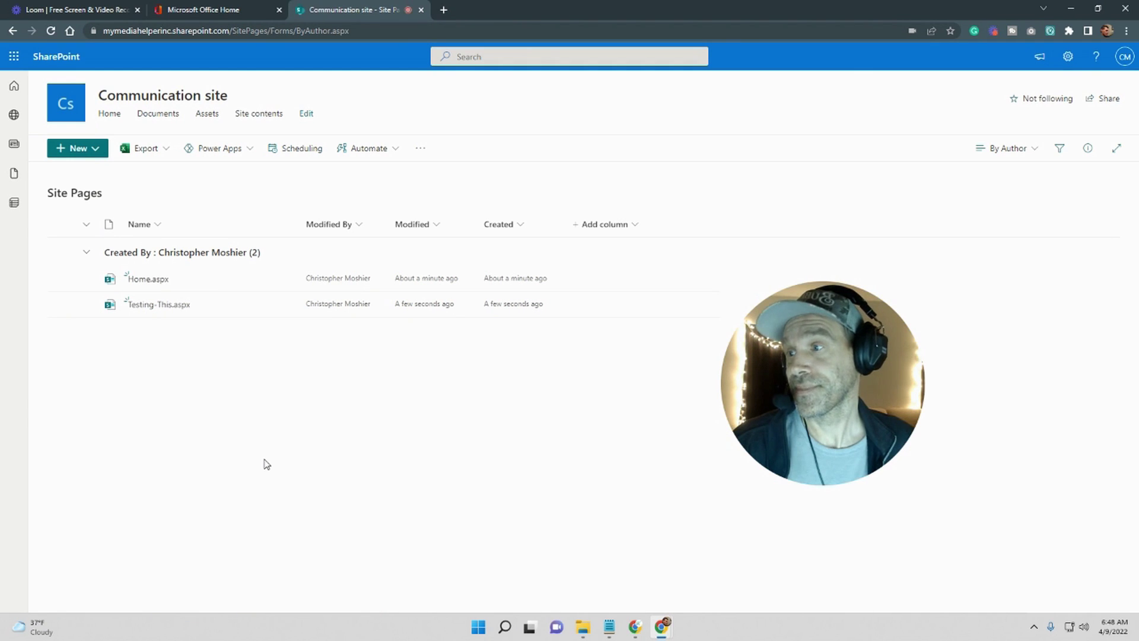
Make Testing-This.aspx the site homepage and view the site's new home
mouse_move(142, 305)
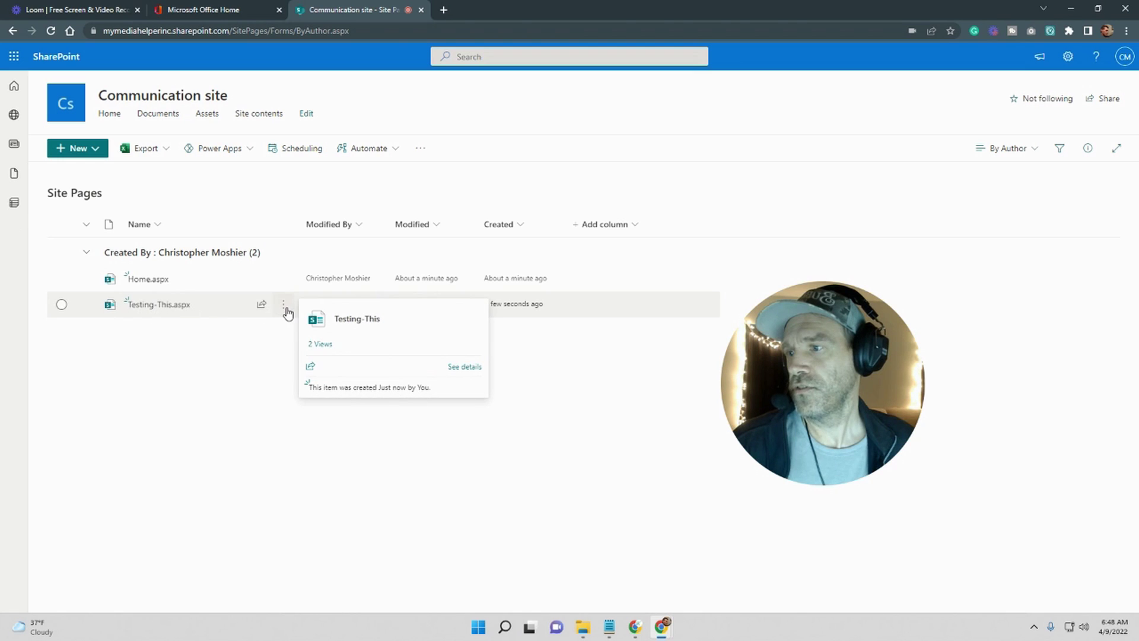
left_click(287, 312)
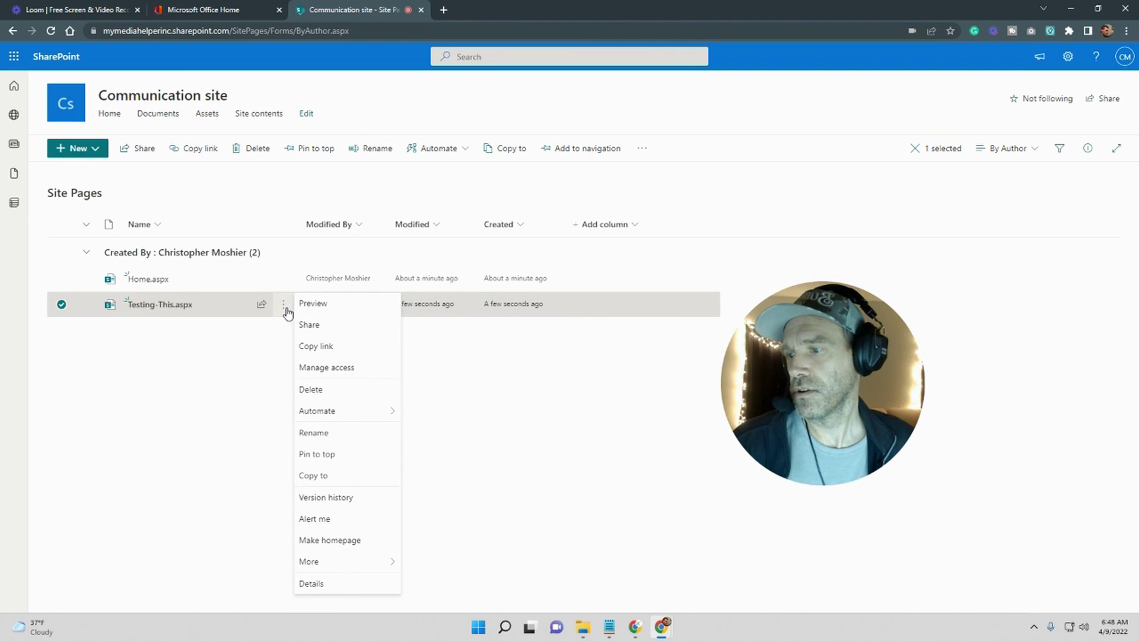
left_click(328, 540)
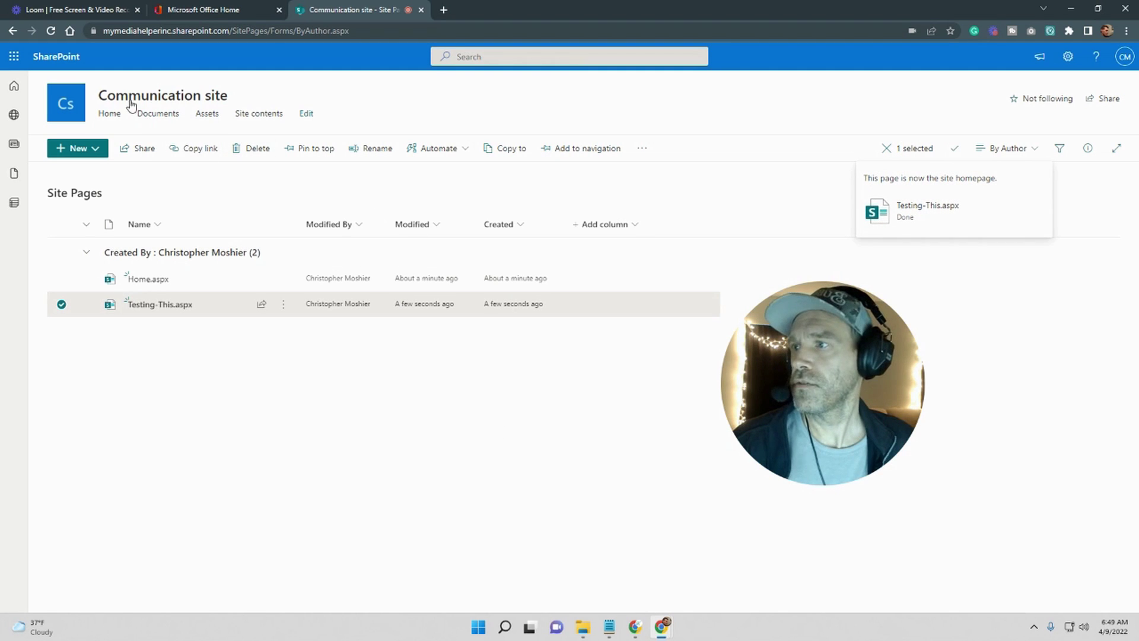
left_click(70, 108)
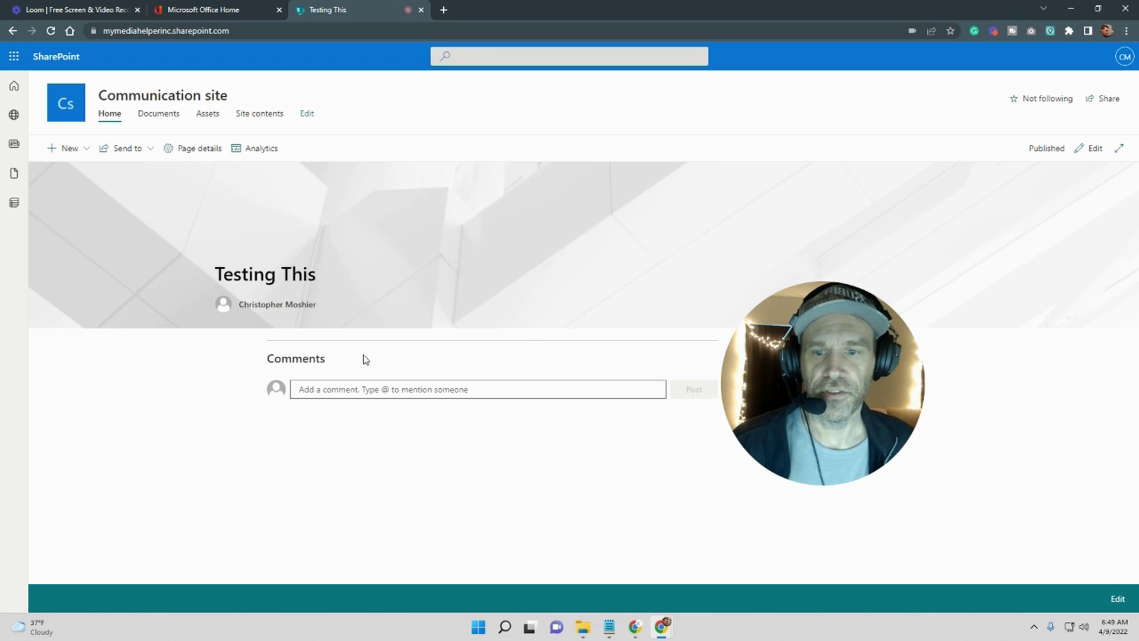
Restore Home.aspx as the Communication site's homepage and open the site on it
left_click(1067, 57)
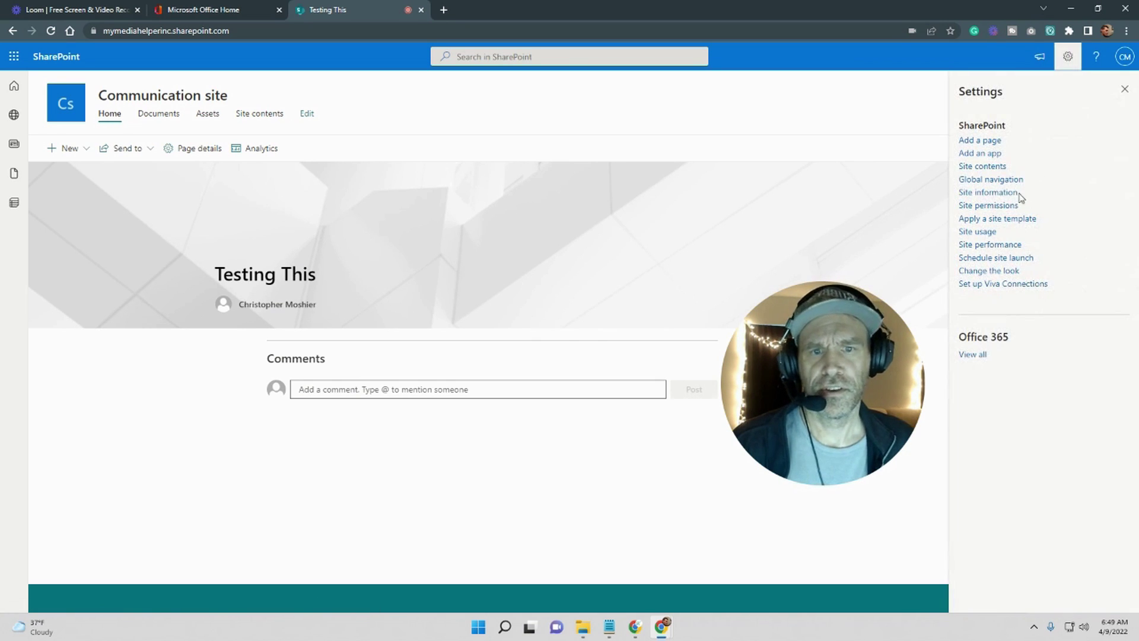
left_click(994, 167)
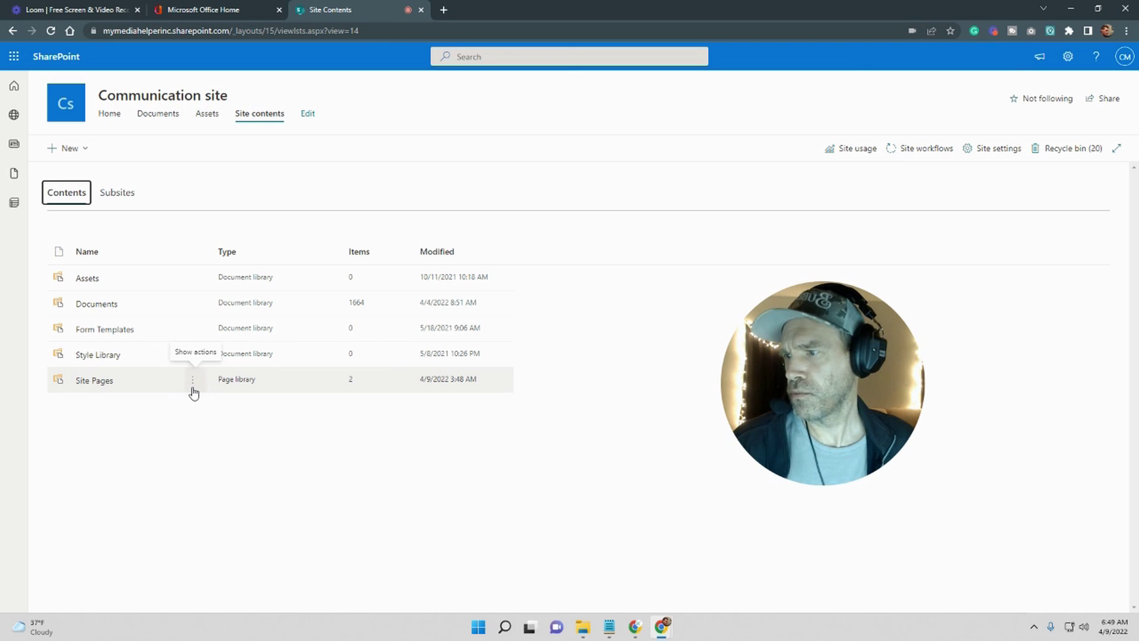
left_click(106, 389)
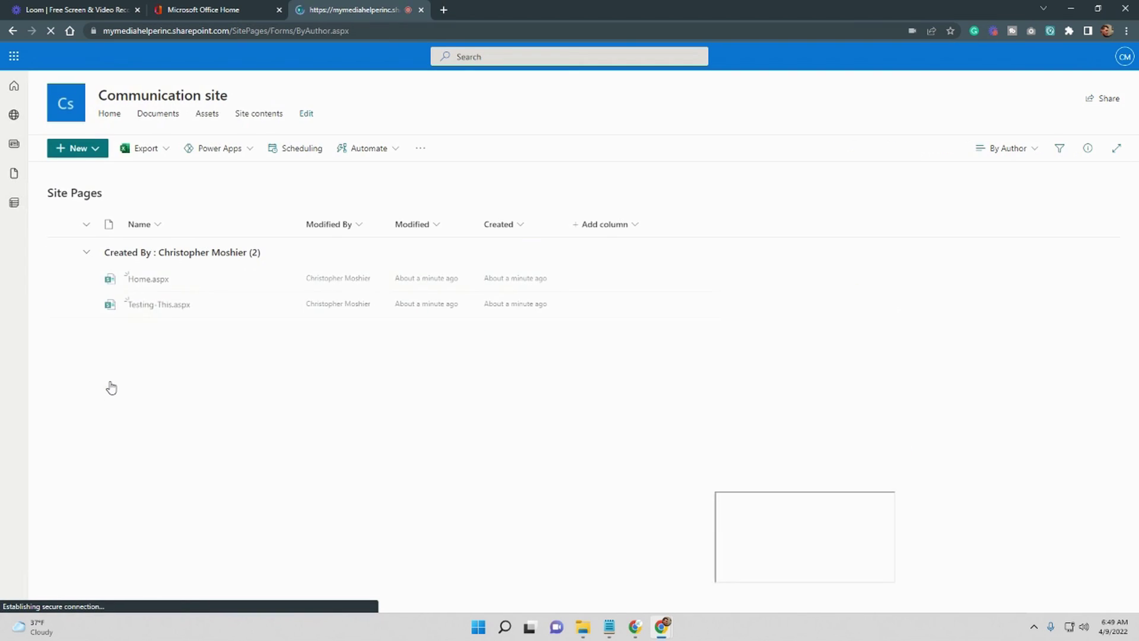
left_click(280, 286)
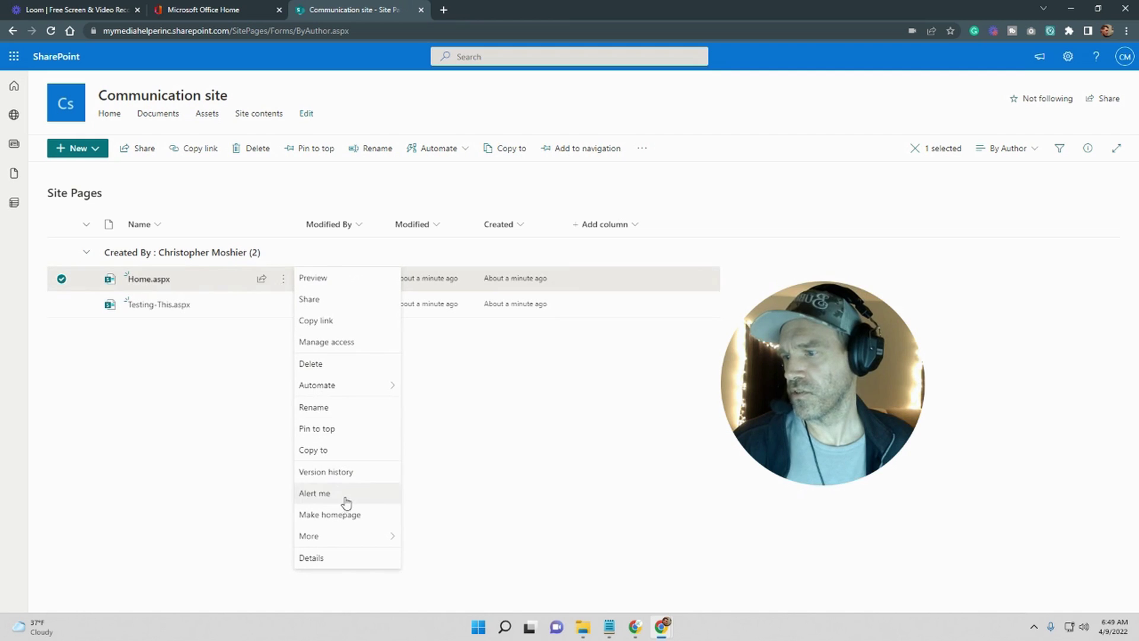
left_click(347, 515)
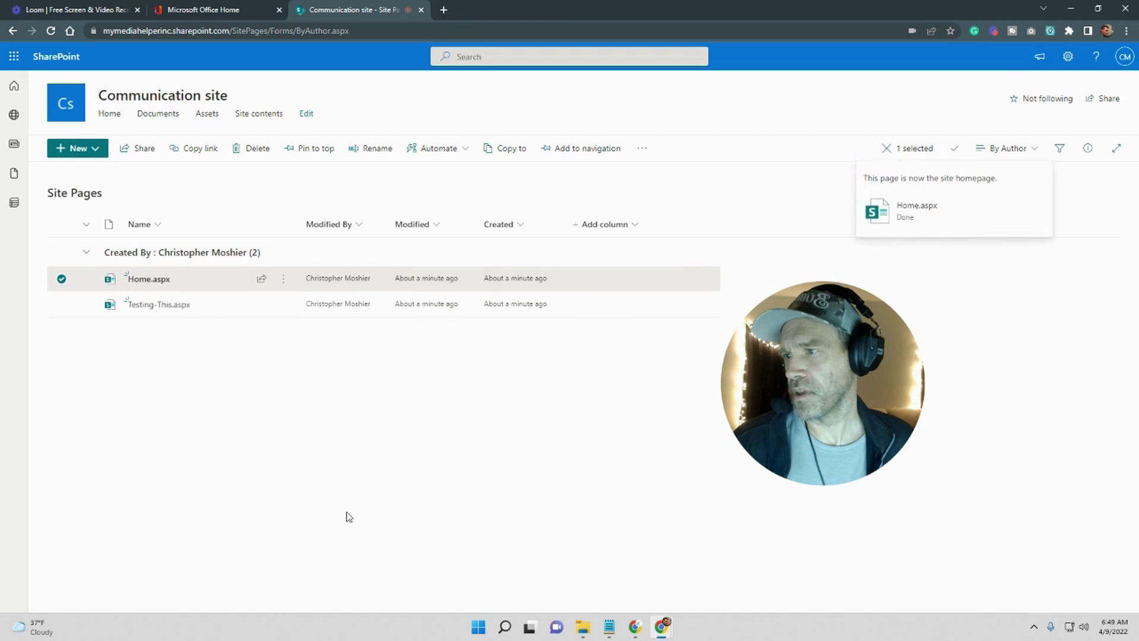
left_click(147, 93)
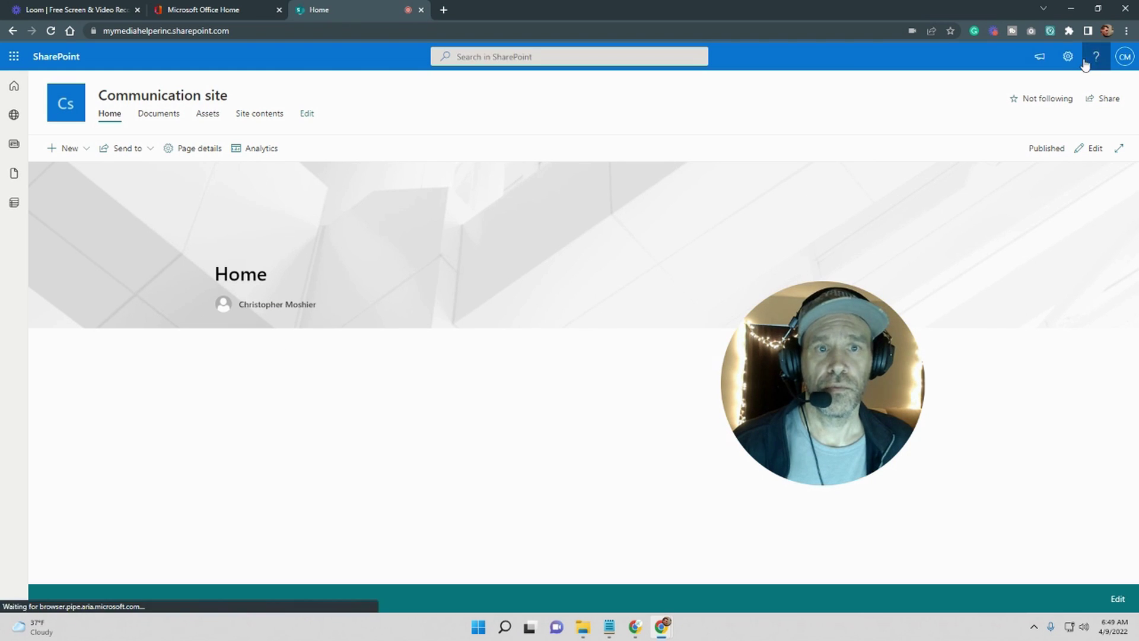
Set the Site Pages library's list experience to Classic in its advanced settings
left_click(1067, 56)
left_click(993, 167)
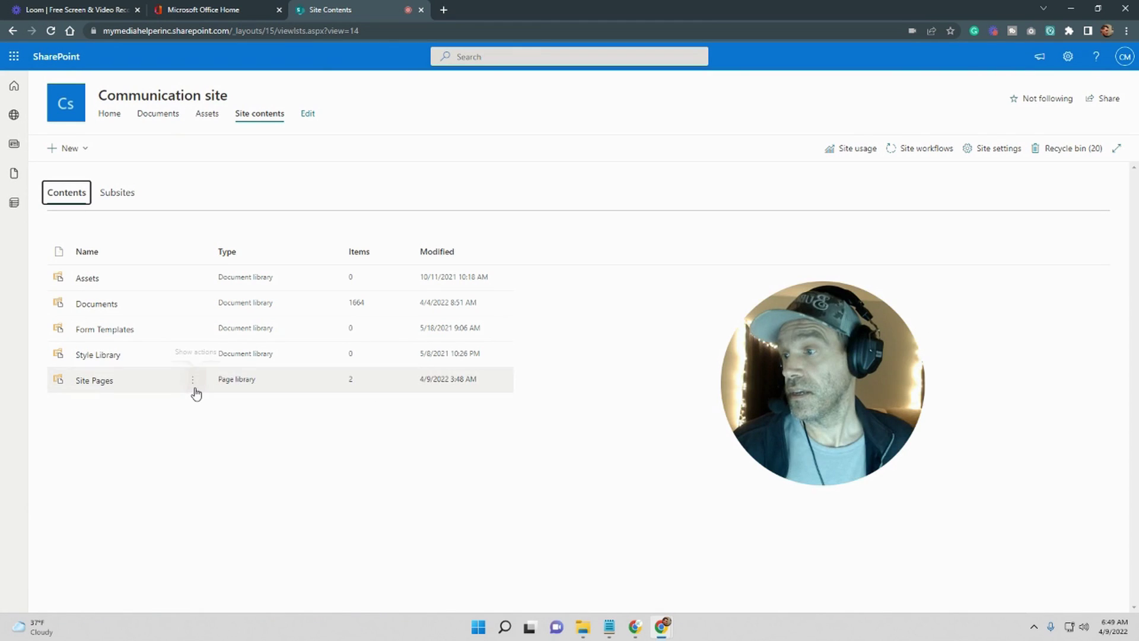
left_click(193, 379)
left_click(199, 424)
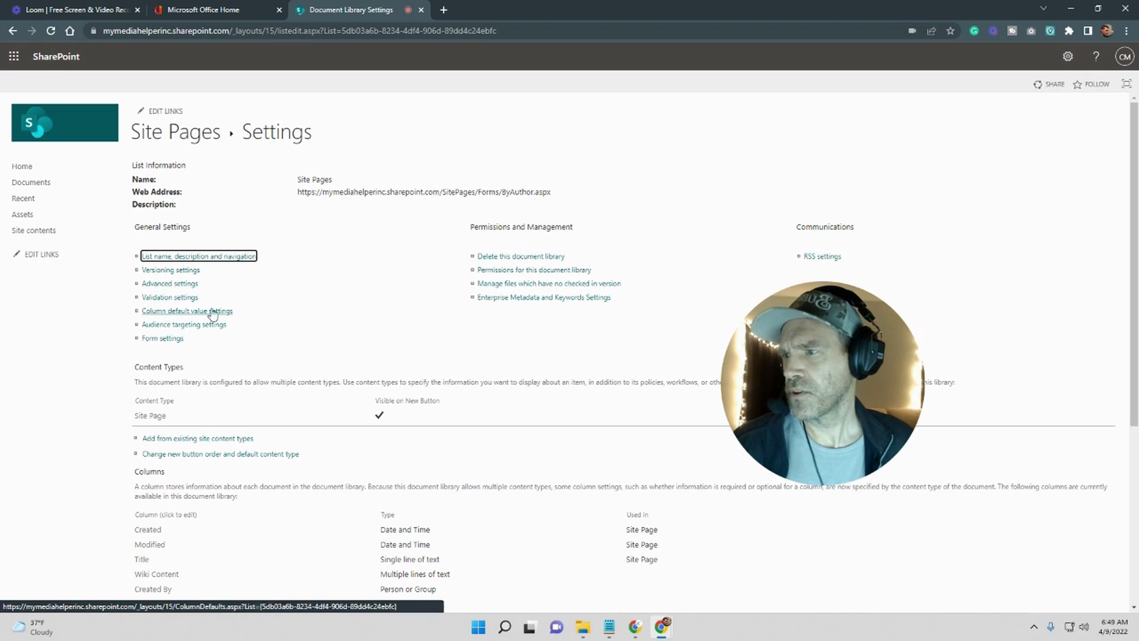
left_click(157, 284)
scroll(318, 389, "down", 10)
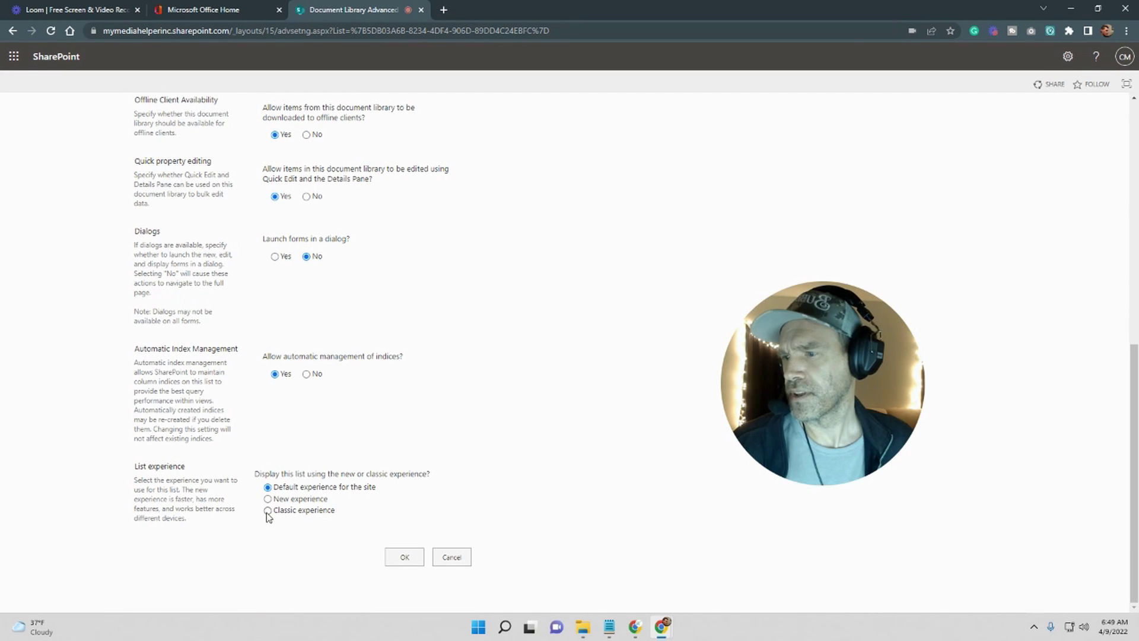
left_click(404, 557)
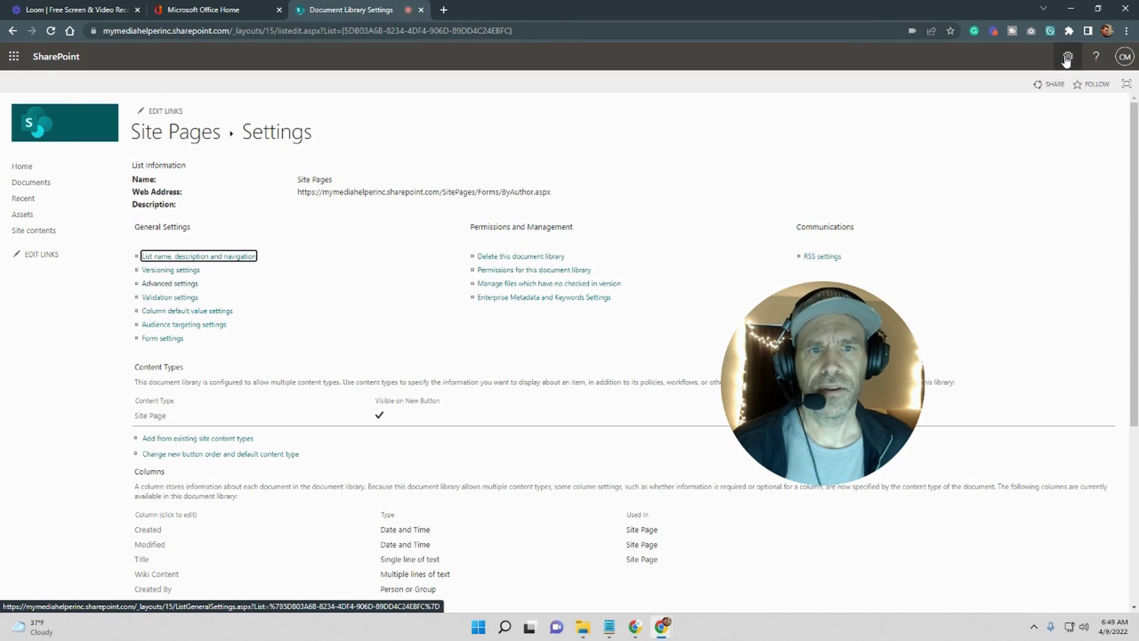
left_click(1066, 57)
Open Site Pages from Site contents to see Home and Testing-This in the classic By Author view
left_click(1001, 165)
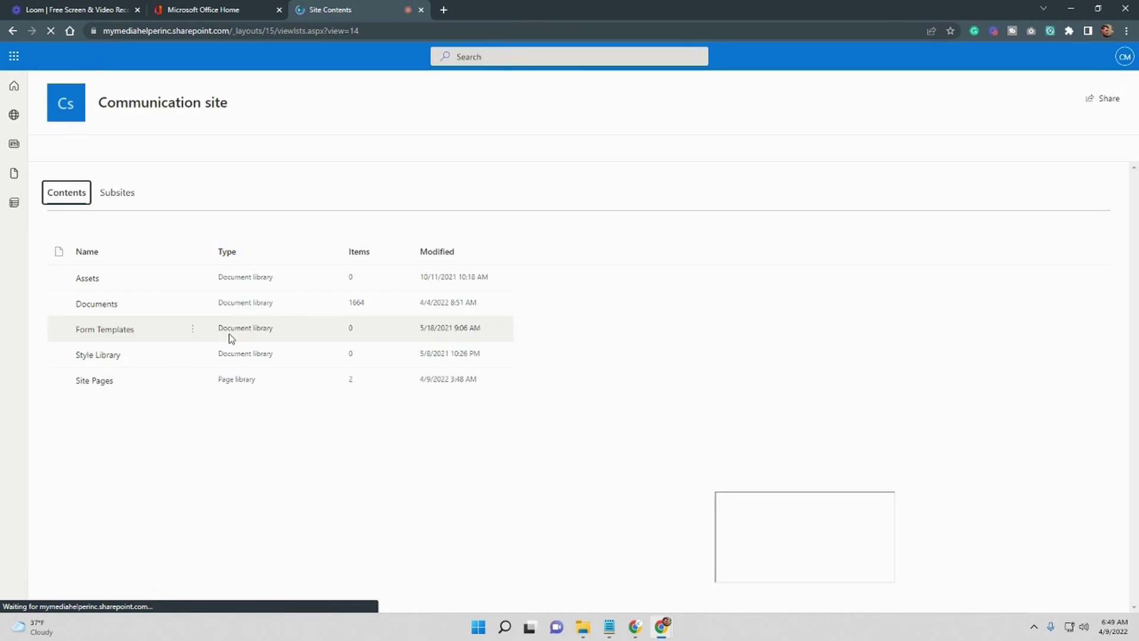
left_click(96, 383)
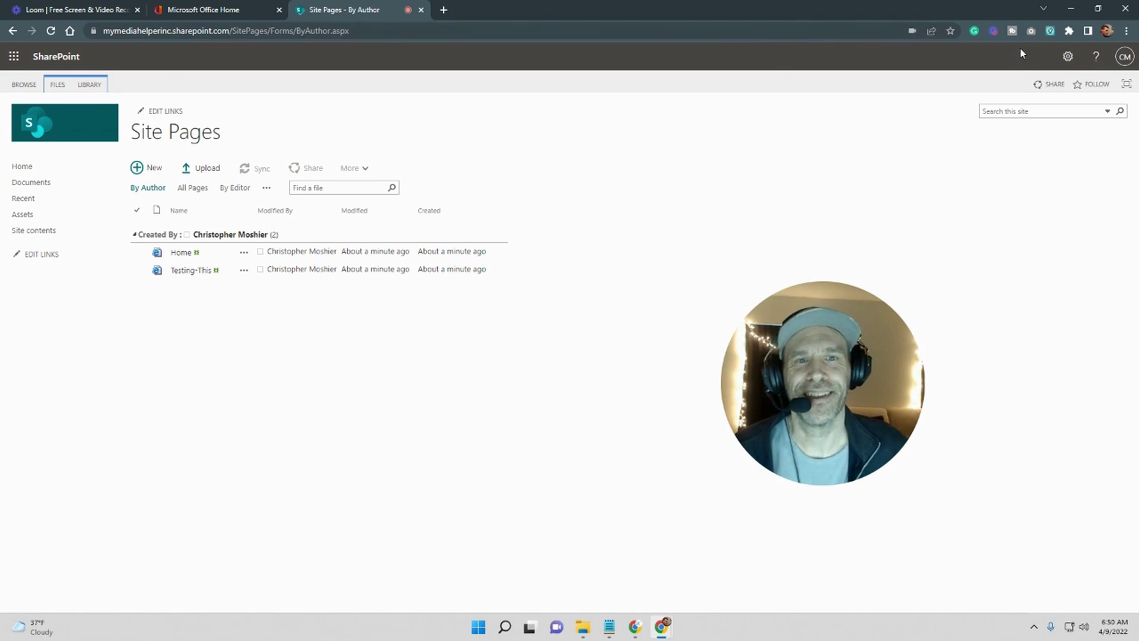
In Site Pages advanced settings, set the list experience to 'Default experience for the site' and save
left_click(1067, 57)
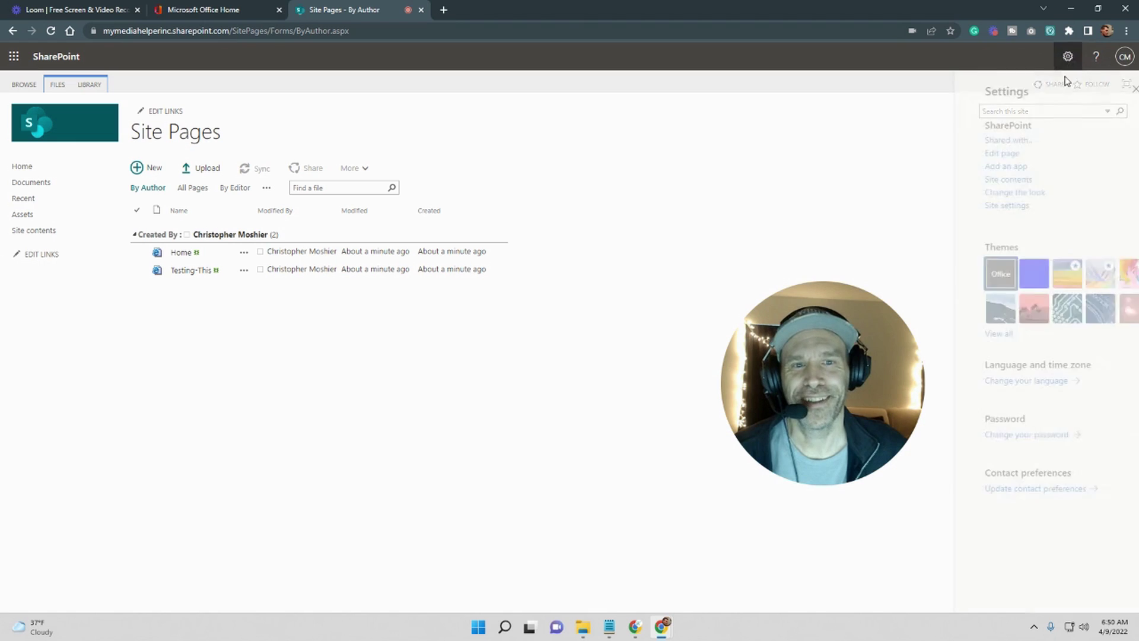
left_click(982, 179)
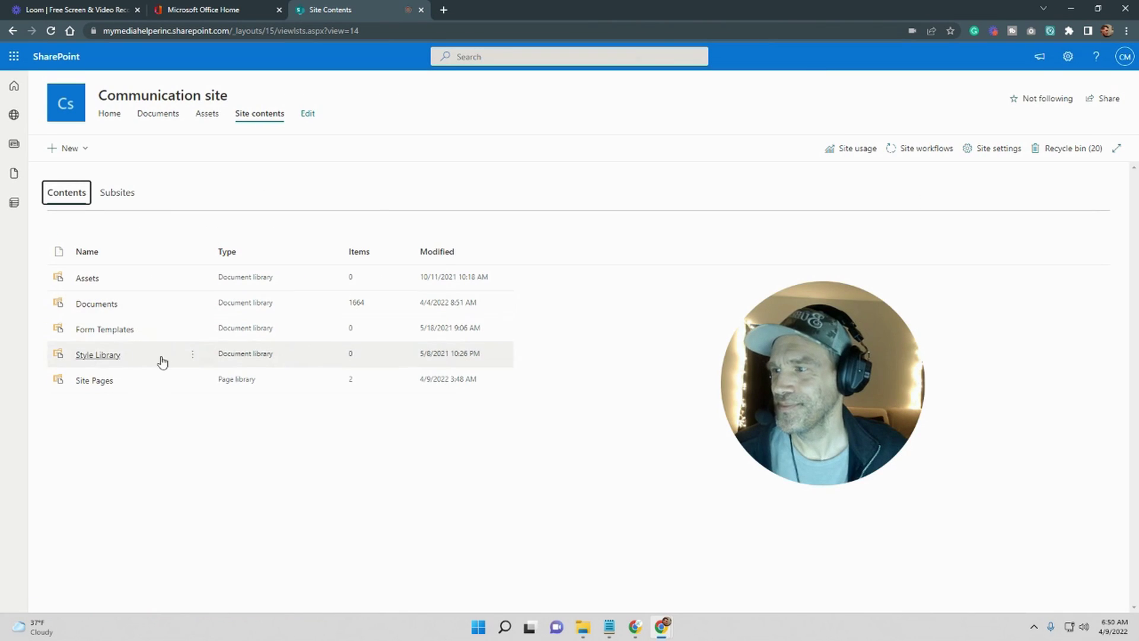
left_click(196, 385)
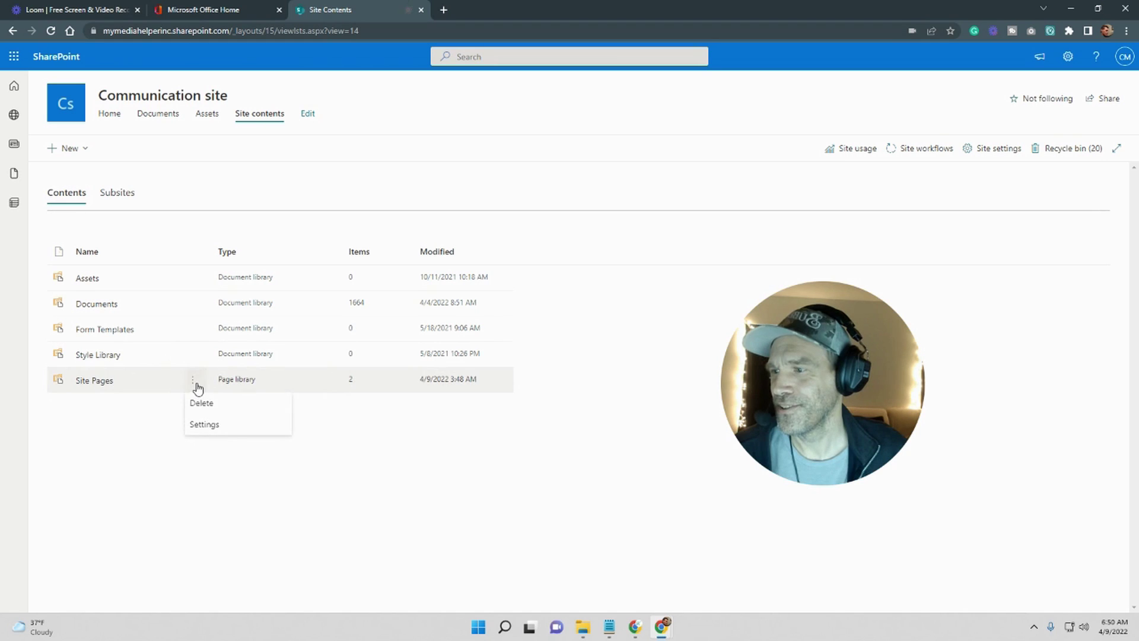
left_click(204, 427)
scroll(304, 420, "down", 5)
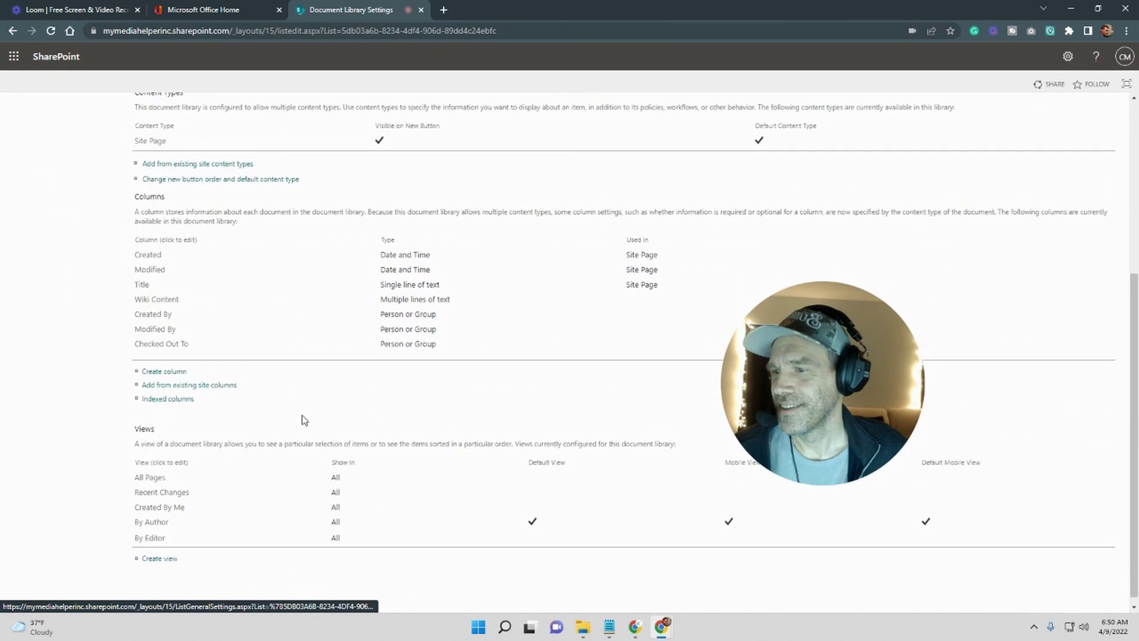
scroll(299, 418, "up", 4)
left_click(181, 238)
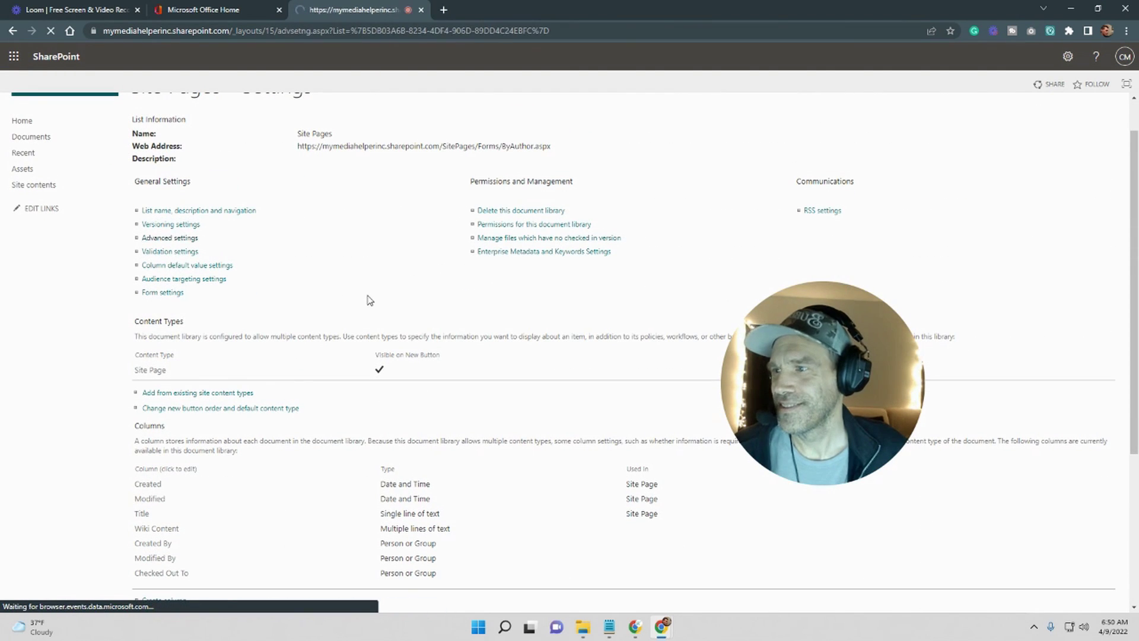
scroll(367, 300, "down", 10)
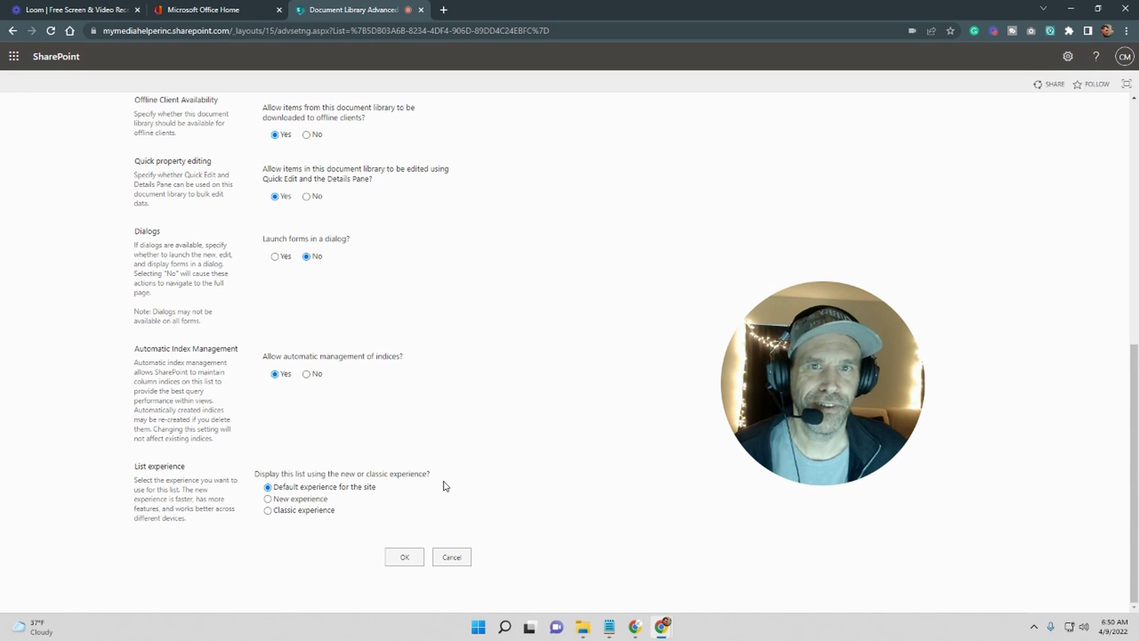
left_click(399, 561)
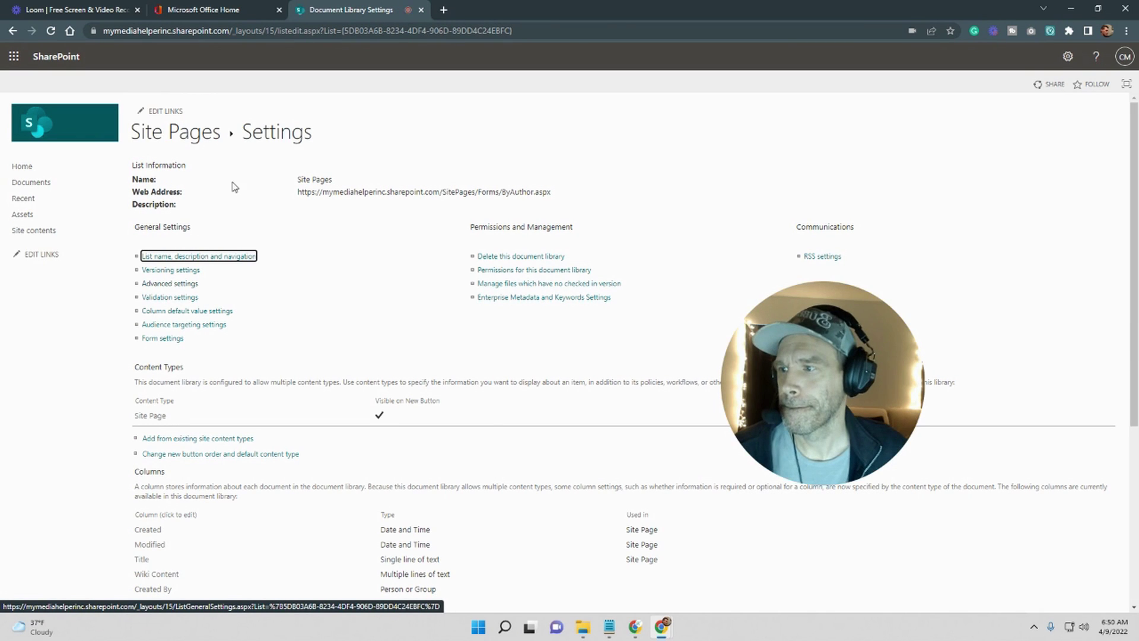
Open the Site Pages library from Site contents to confirm it shows the modern layout
left_click(1063, 58)
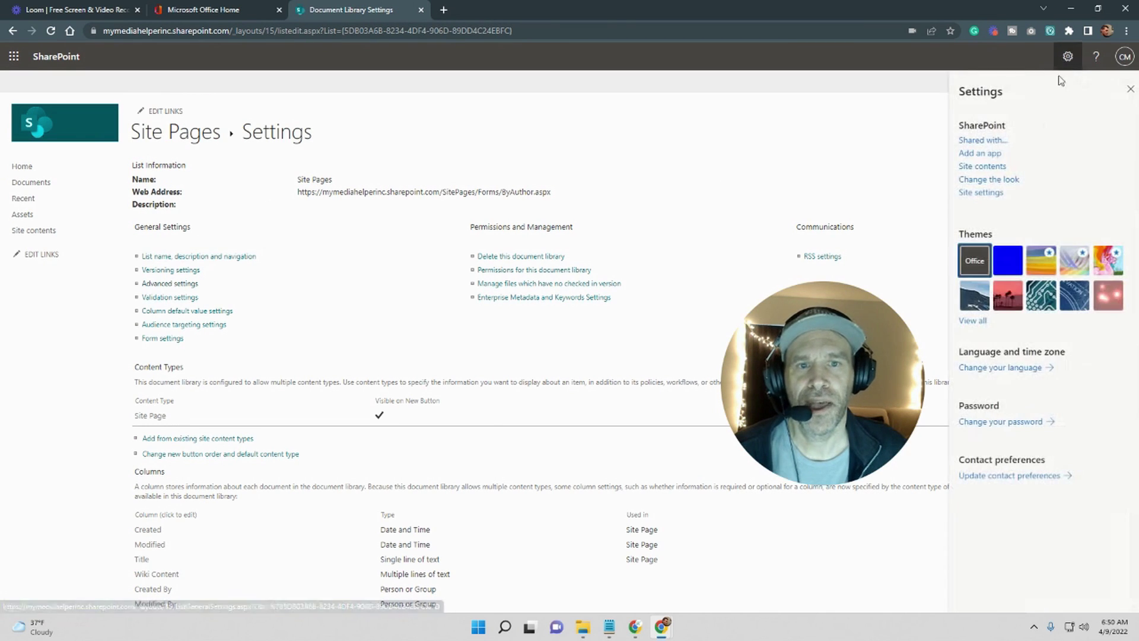
left_click(998, 167)
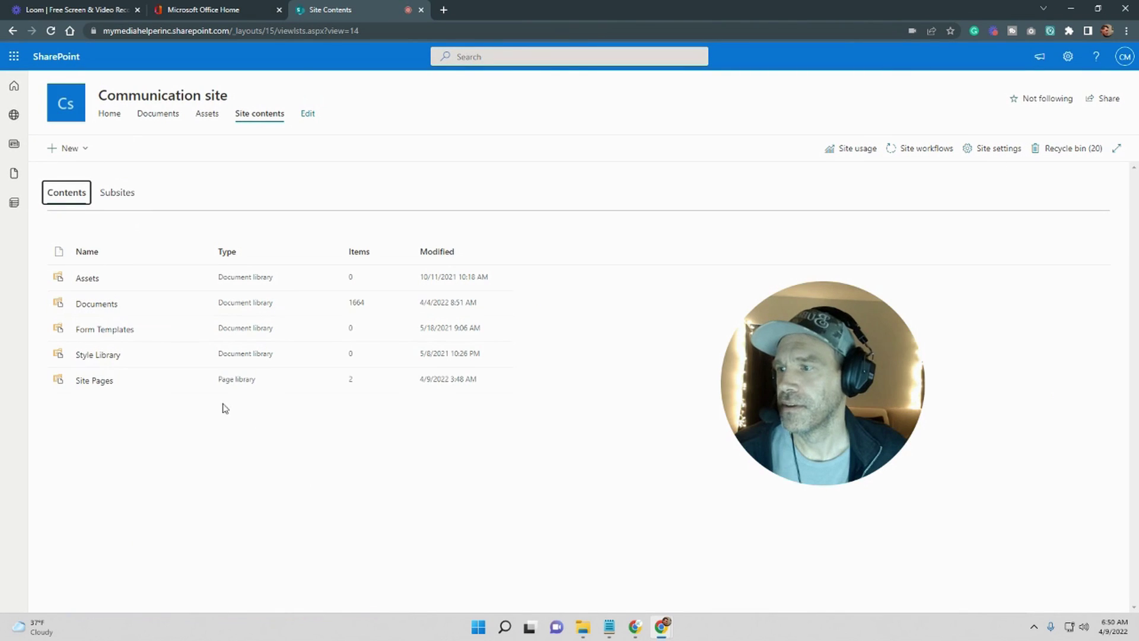
left_click(97, 381)
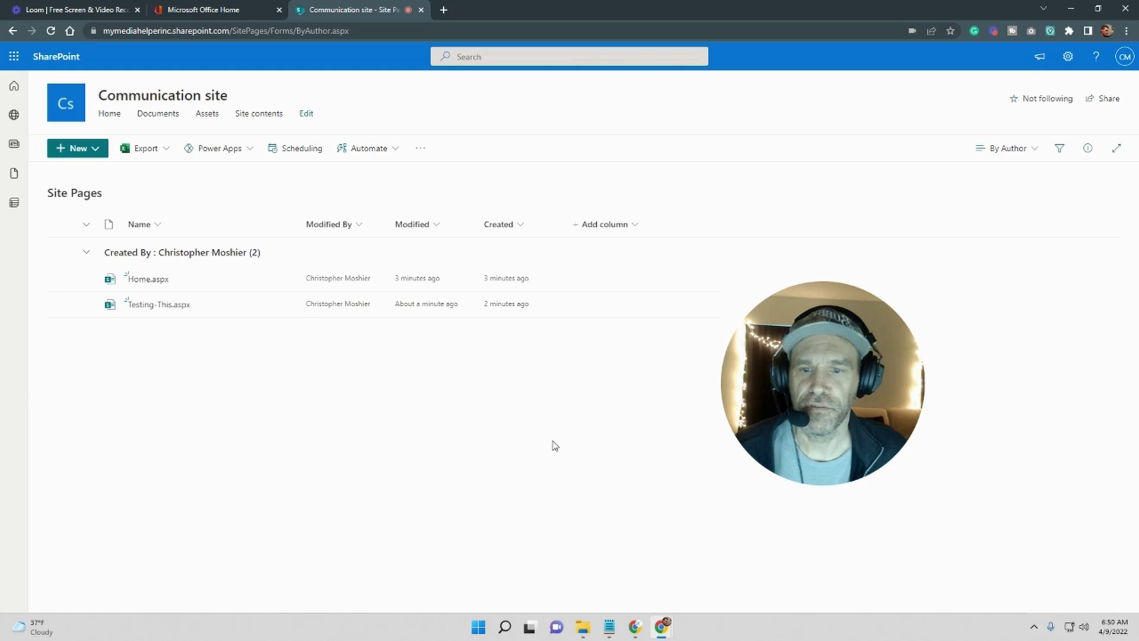
Go back to the Communication site's Home page
left_click(113, 109)
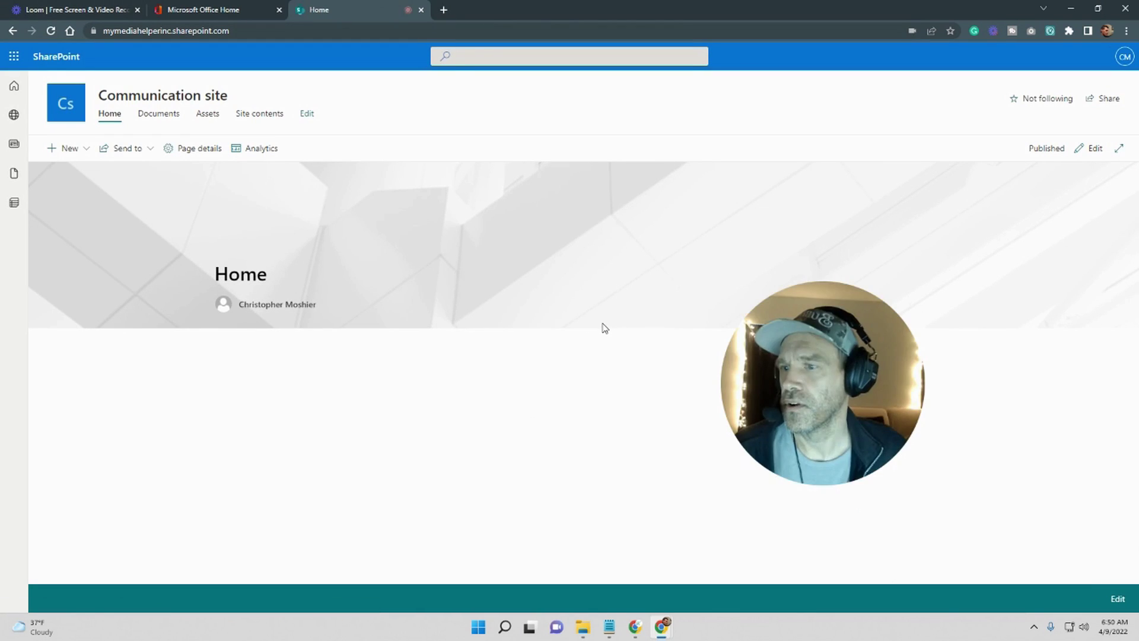
left_click_drag(853, 372, 736, 387)
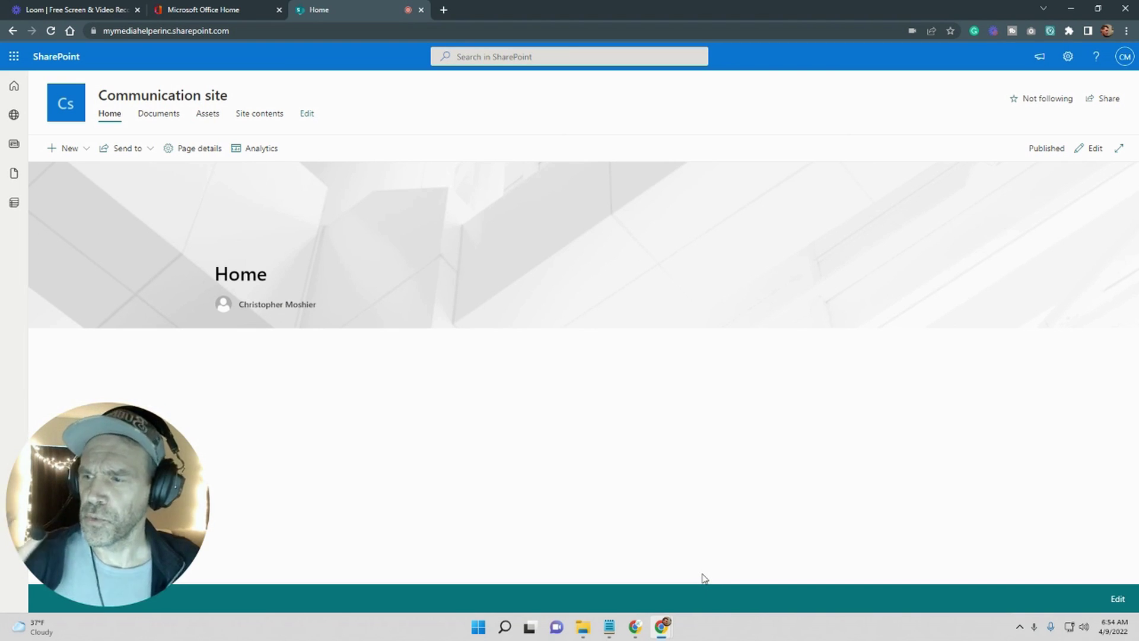
left_click(1067, 56)
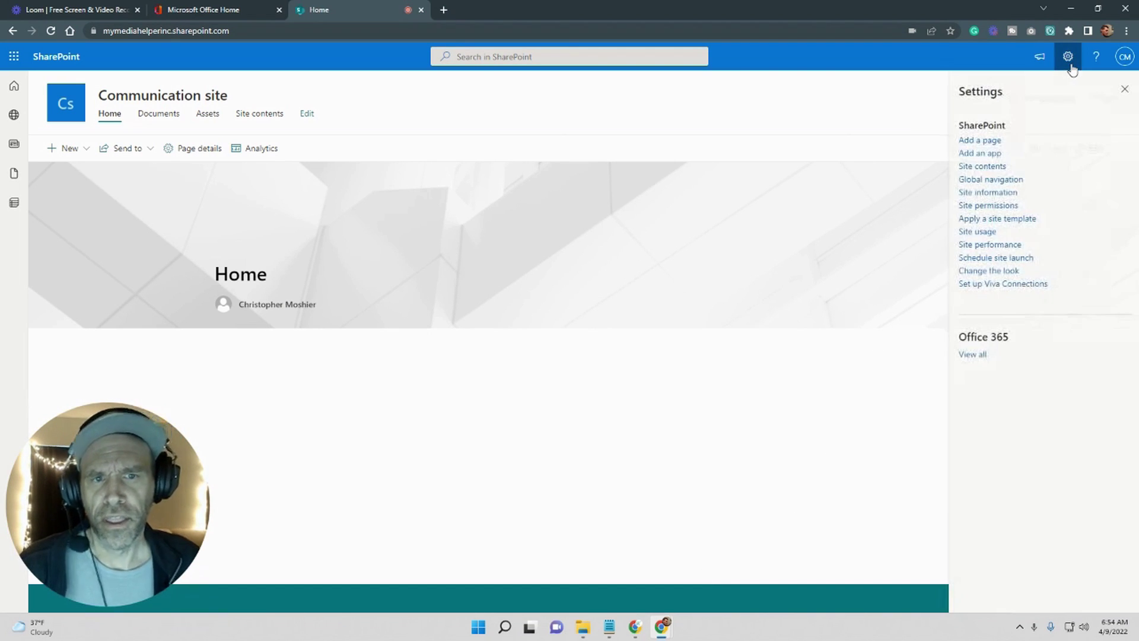
Delete the Site Pages library from Site contents, then go back from the 404 page
left_click(985, 169)
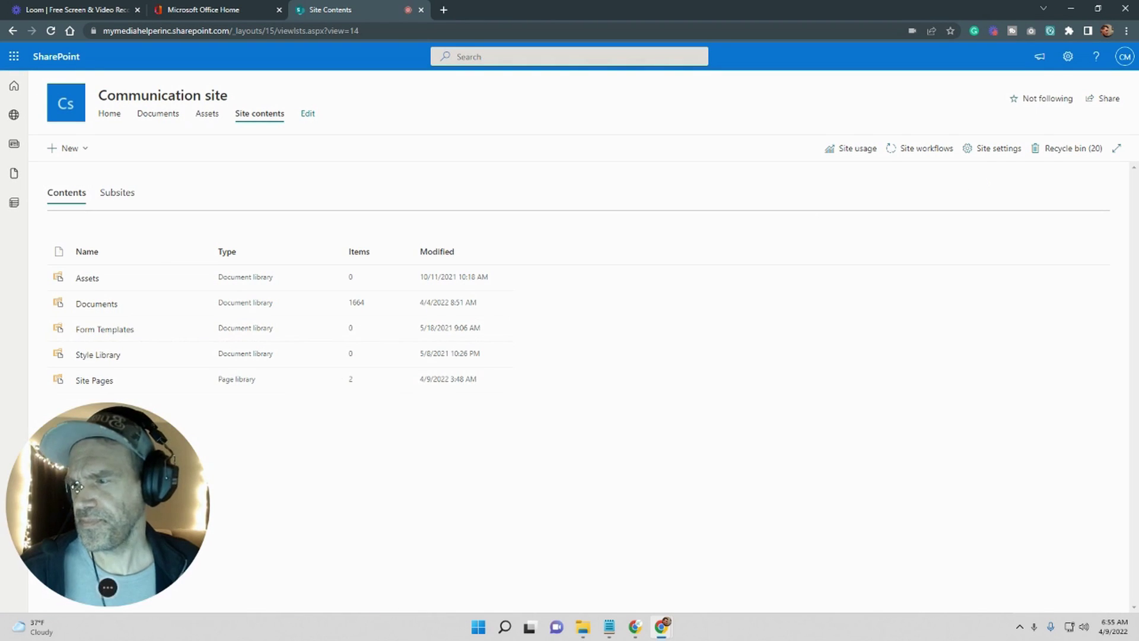
left_click_drag(154, 451, 735, 362)
left_click(192, 381)
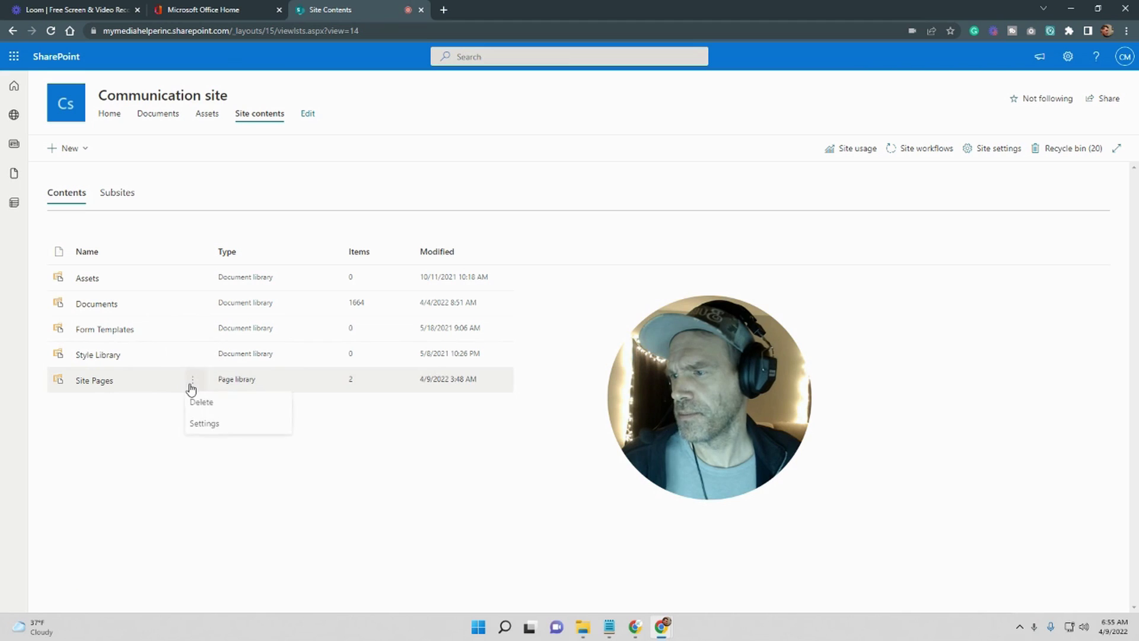
left_click(201, 403)
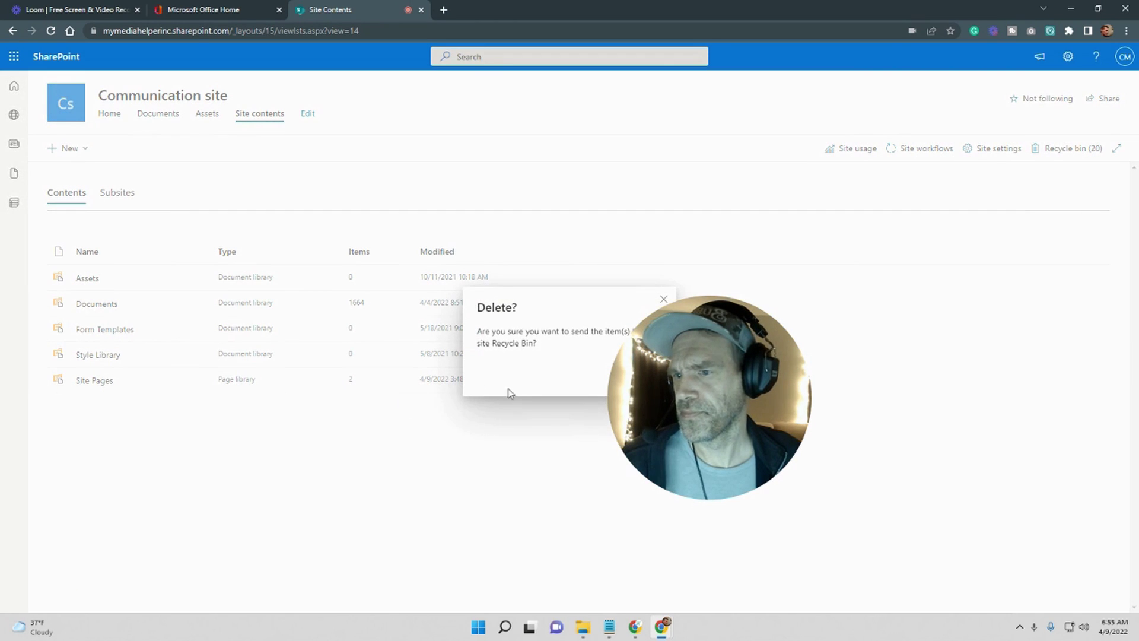
left_click_drag(706, 415, 863, 437)
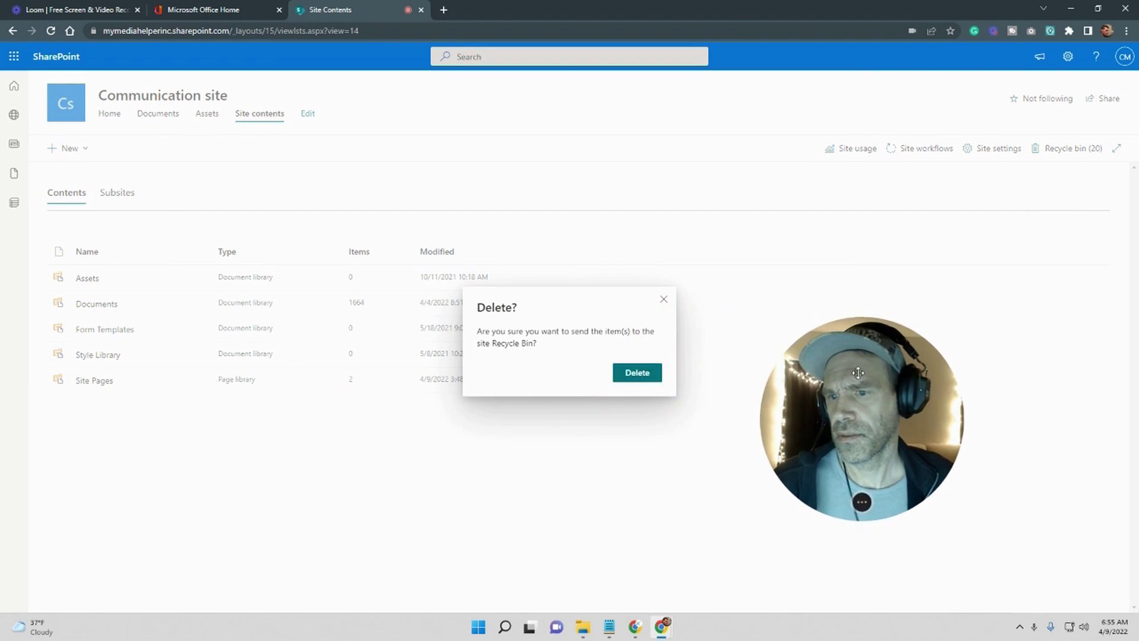
left_click(636, 372)
left_click(191, 381)
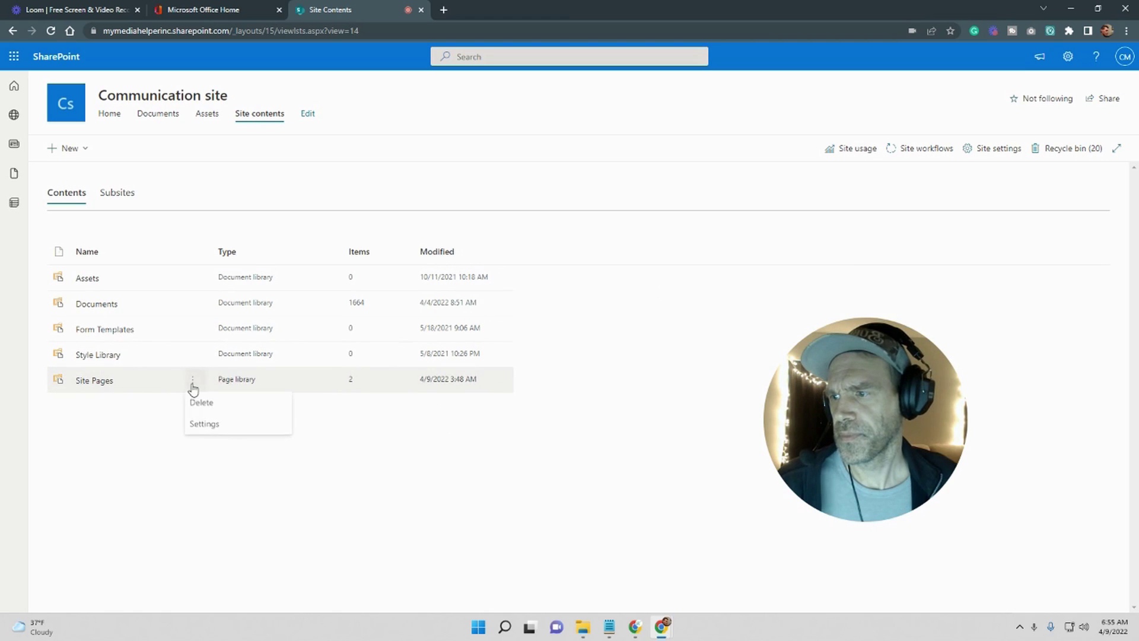
left_click(219, 409)
left_click(637, 371)
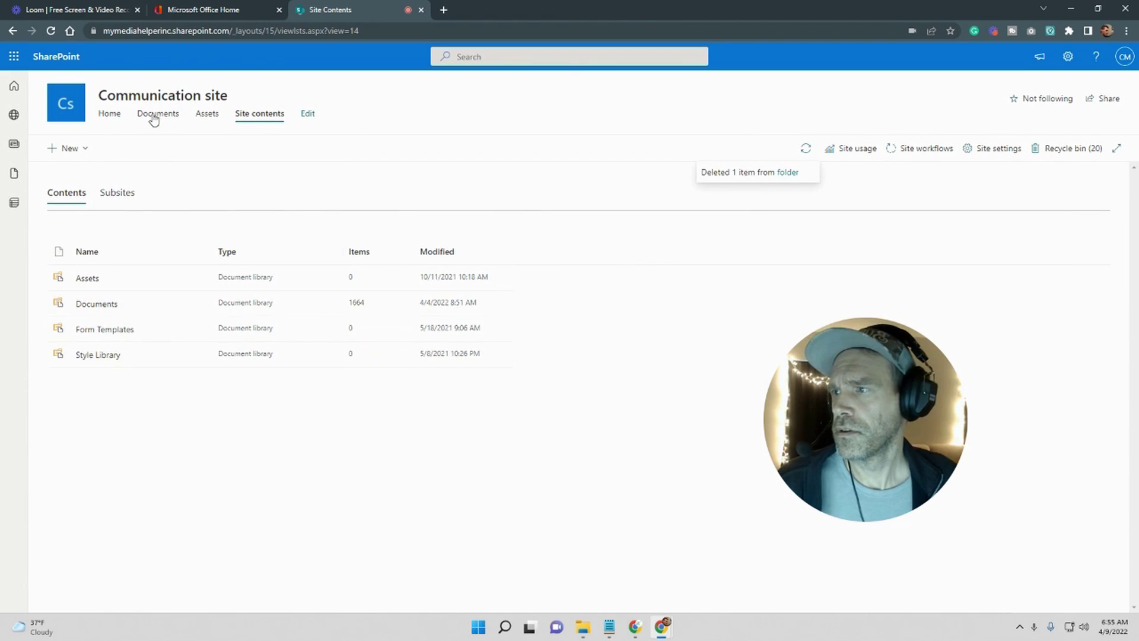
left_click(152, 97)
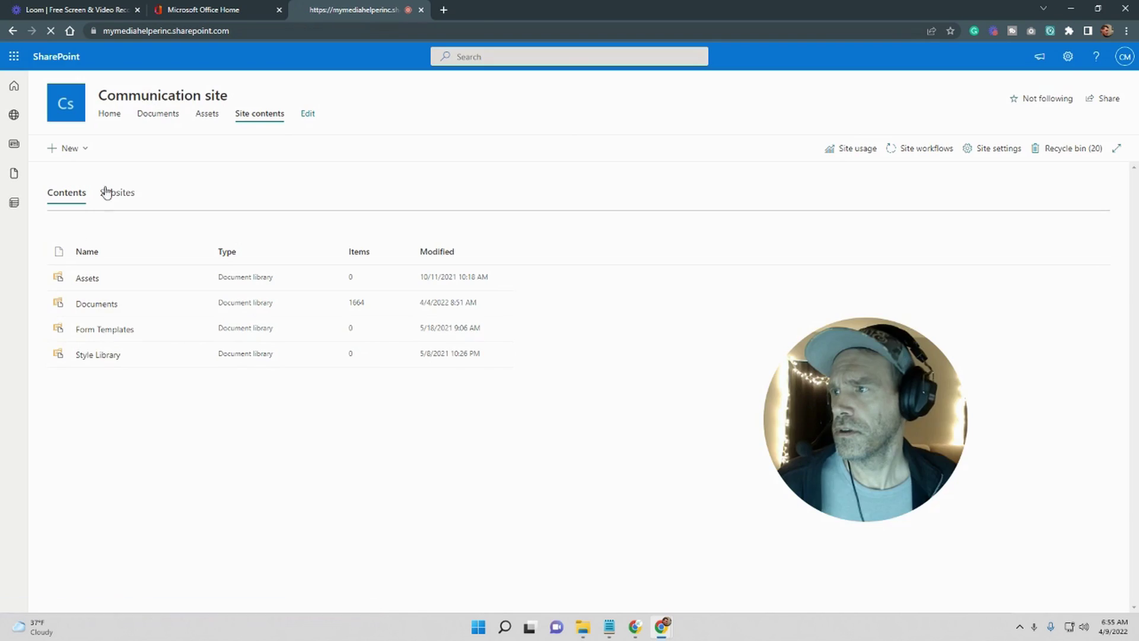
left_click(12, 33)
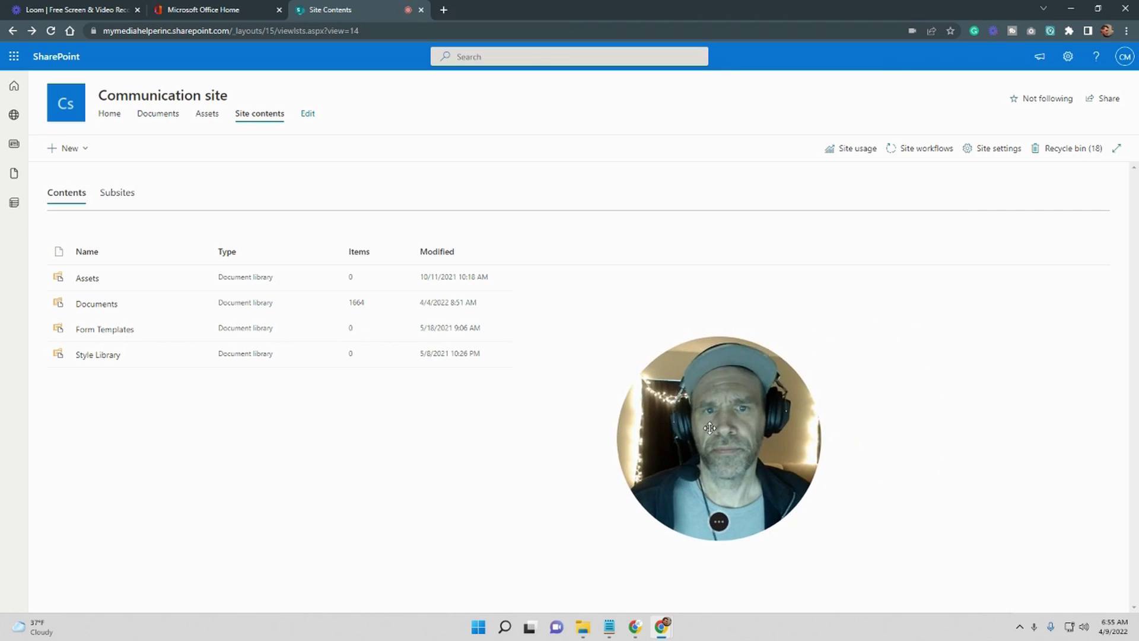
In the Recycle bin, try restoring the 3:26 AM Home.aspx and dismiss the '1 item wasn't restored' notice
left_click(1077, 152)
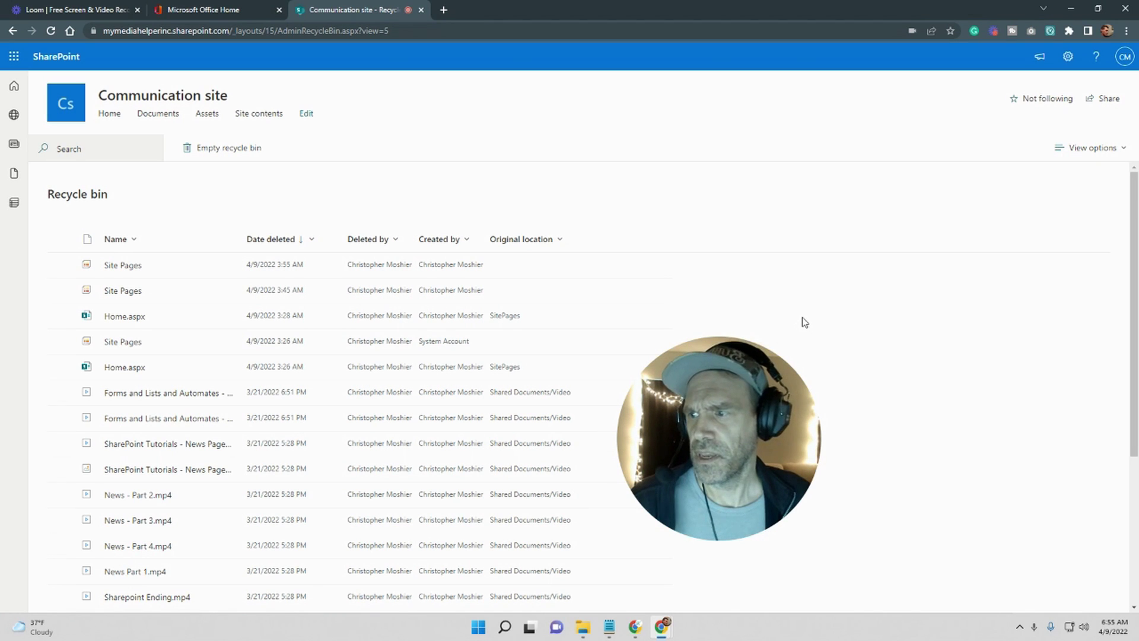
scroll(786, 342, "down", 4)
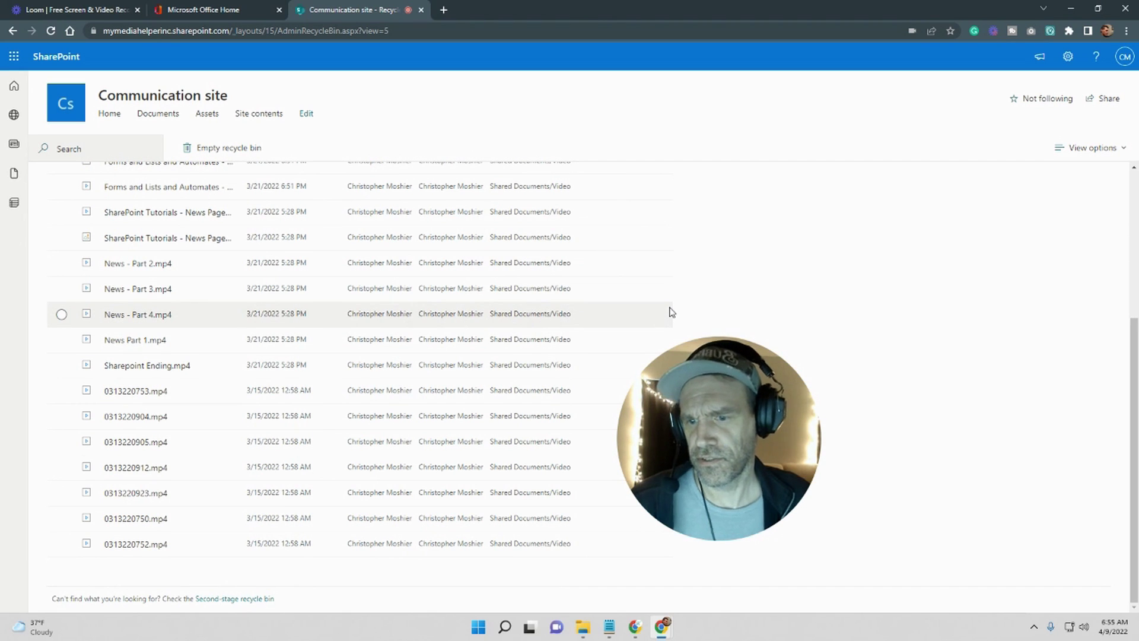
scroll(671, 312, "up", 4)
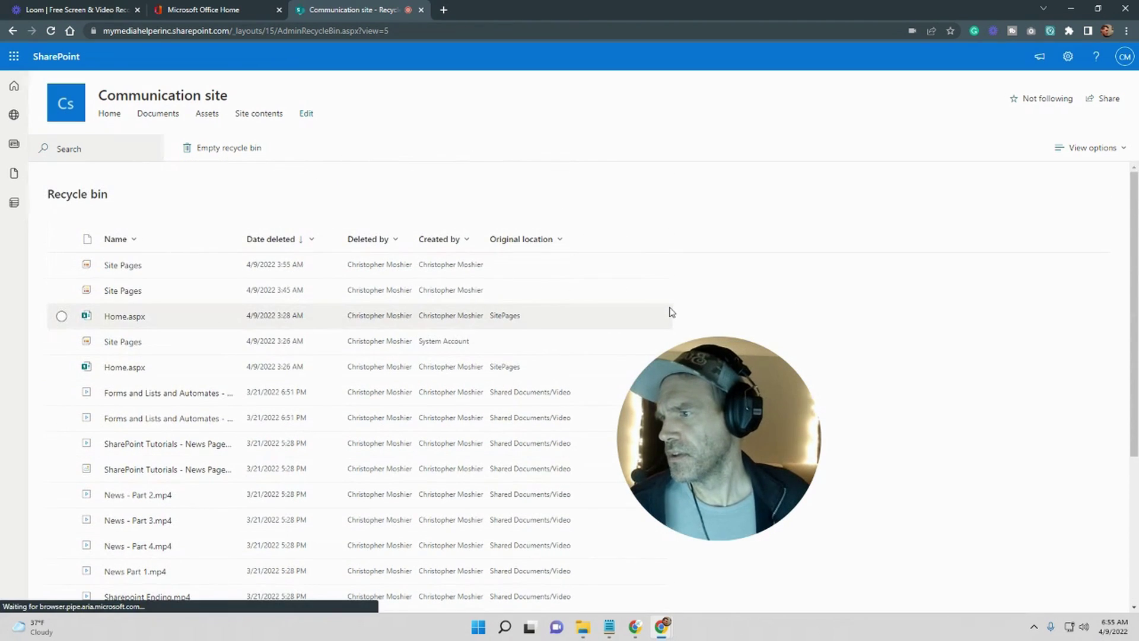
scroll(670, 312, "down", 4)
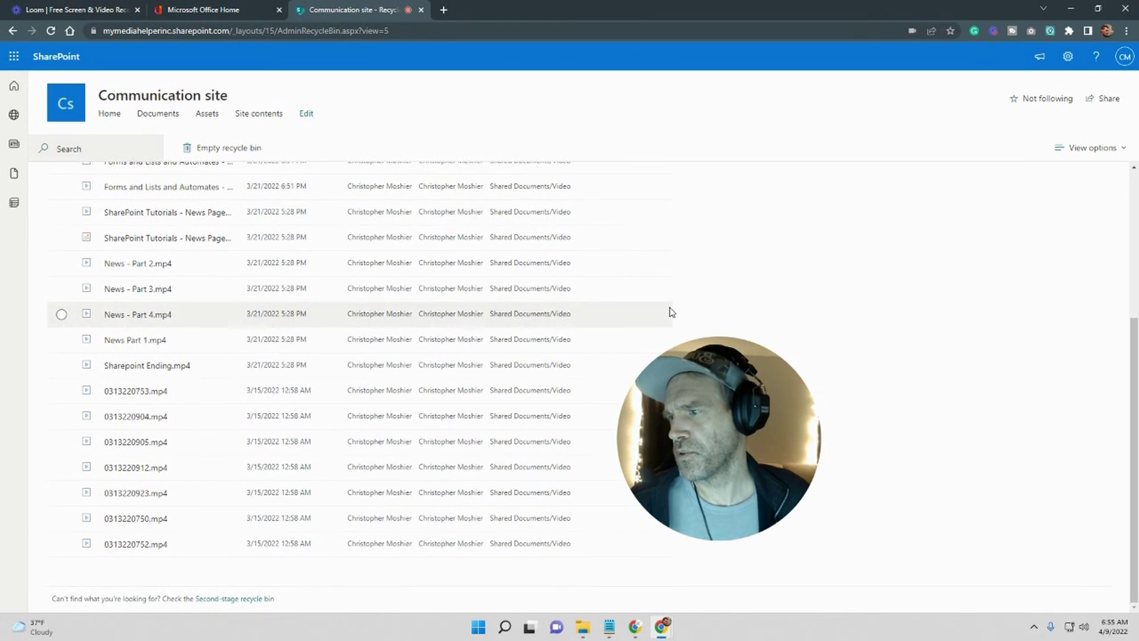
scroll(431, 501, "up", 4)
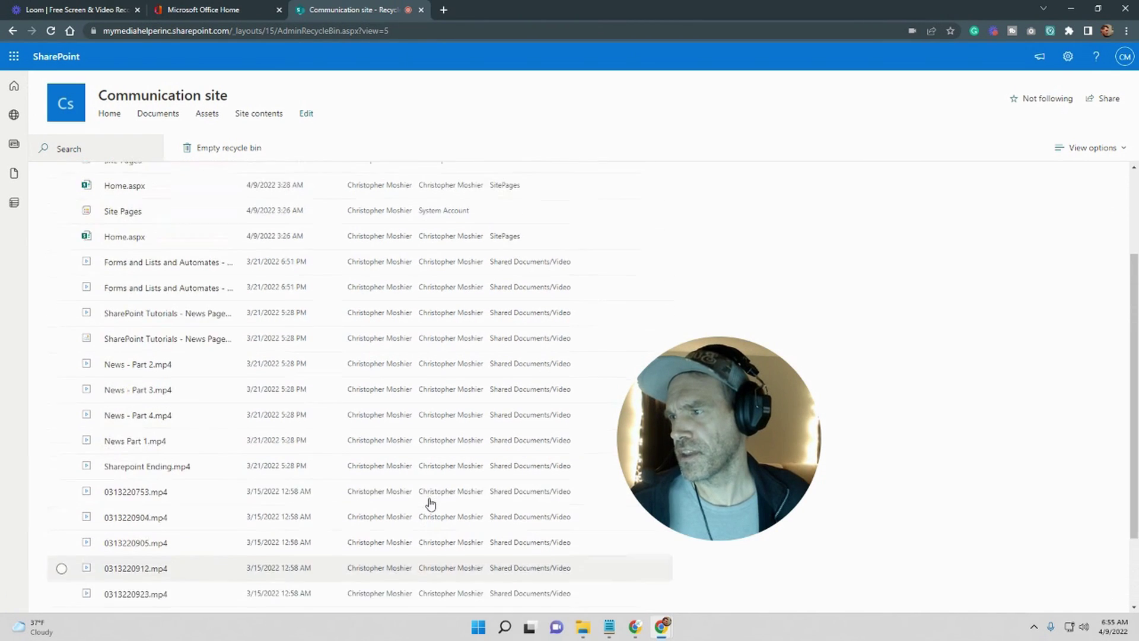
scroll(432, 502, "down", 1)
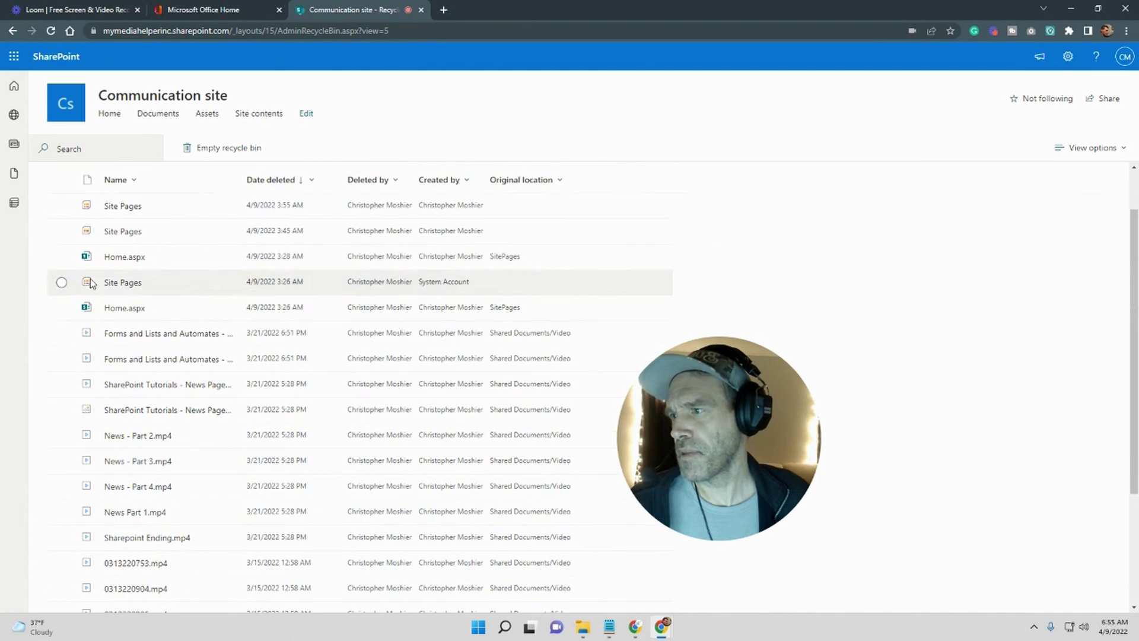
left_click(62, 309)
scroll(719, 303, "up", 1)
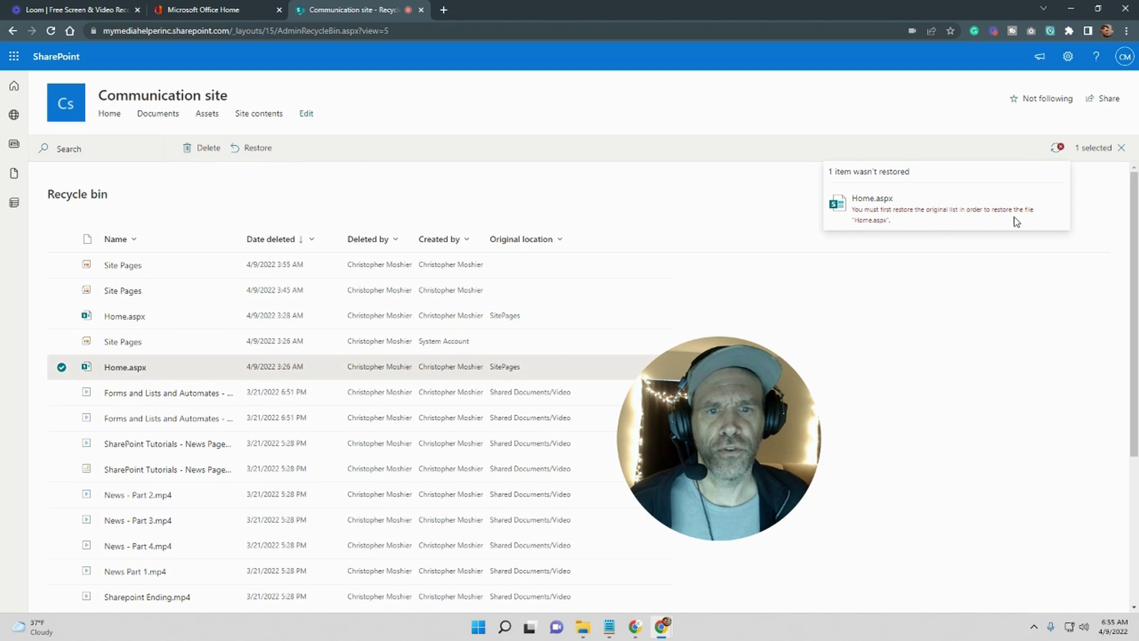
left_click(996, 284)
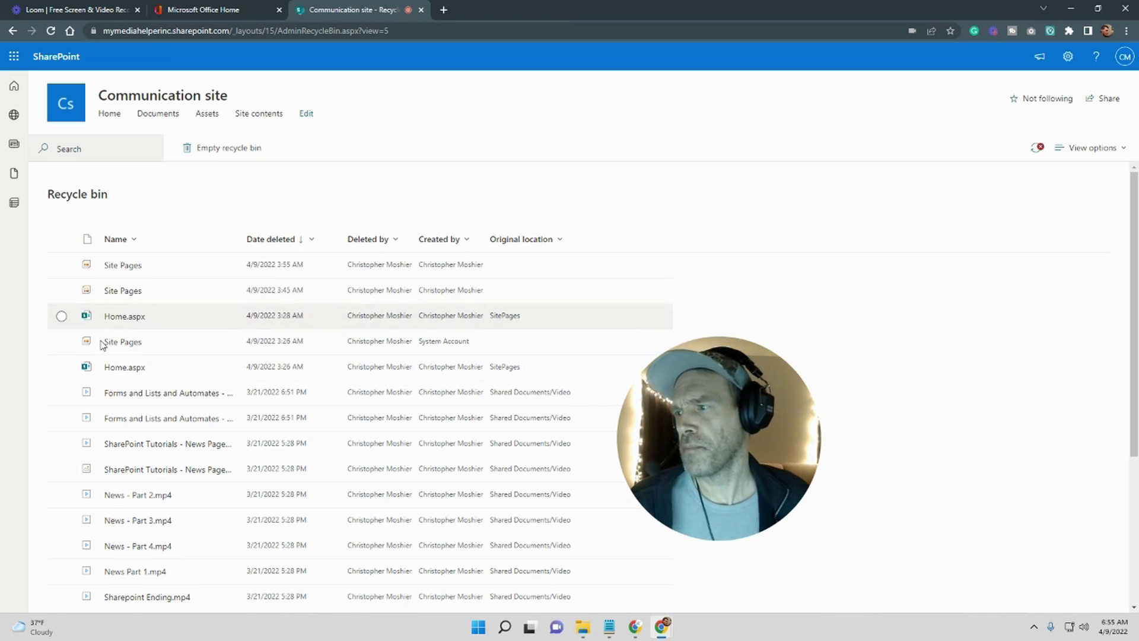
Restore the 3:26 AM Site Pages library from the Recycle bin and return to Site contents
left_click(61, 343)
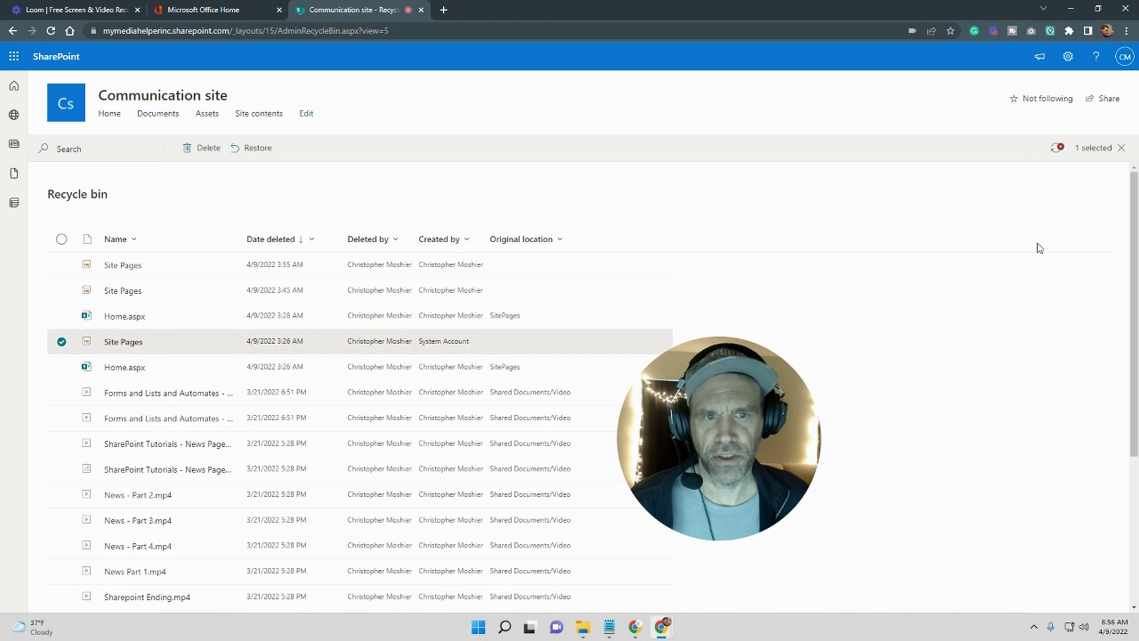
left_click(254, 147)
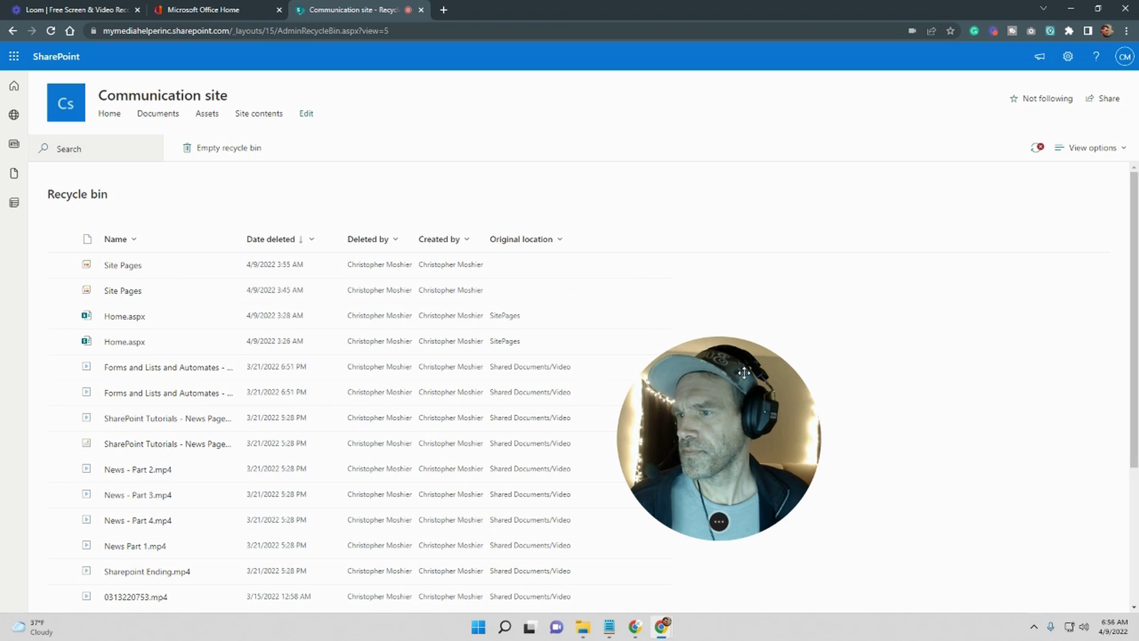
left_click(1068, 56)
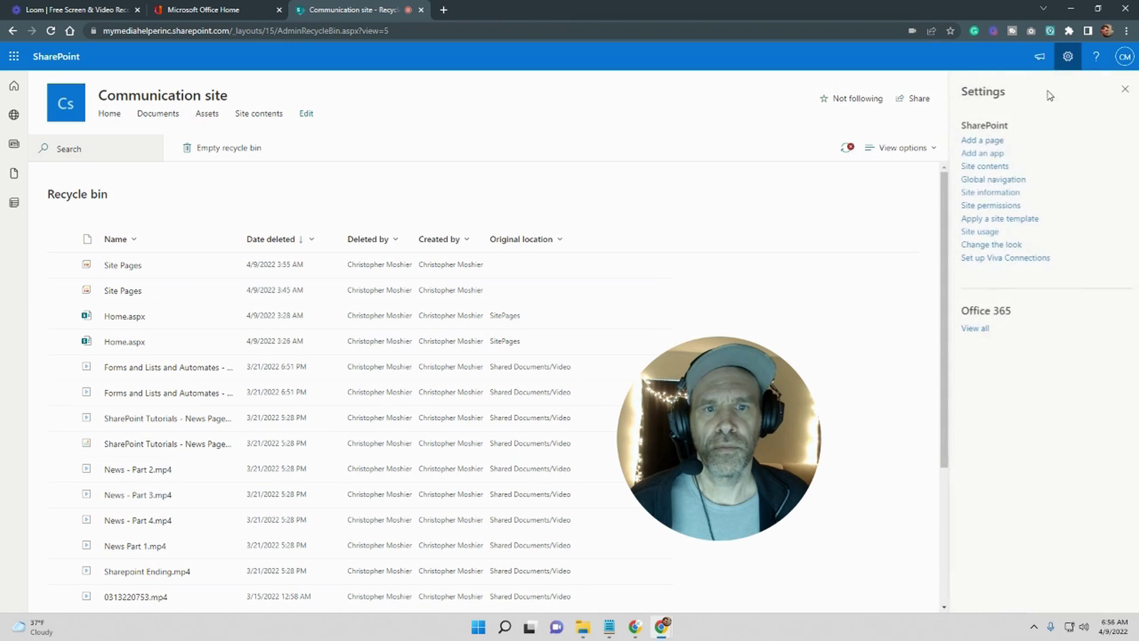
left_click(1002, 168)
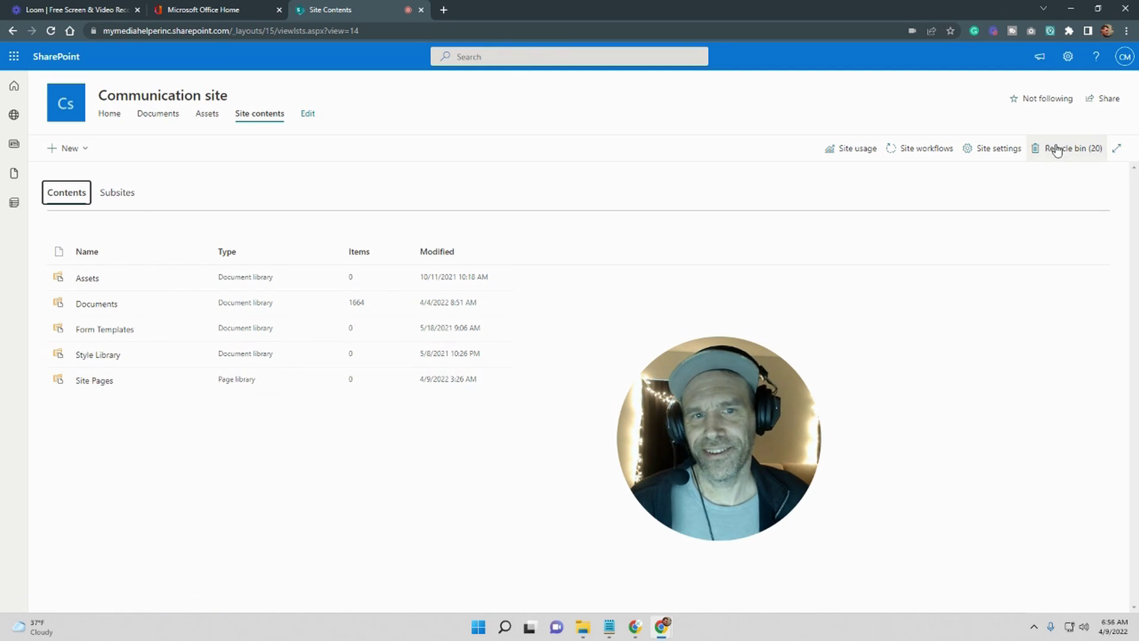
Restore the 3:26 AM Home.aspx from the Recycle bin, then return to Site contents
left_click(84, 148)
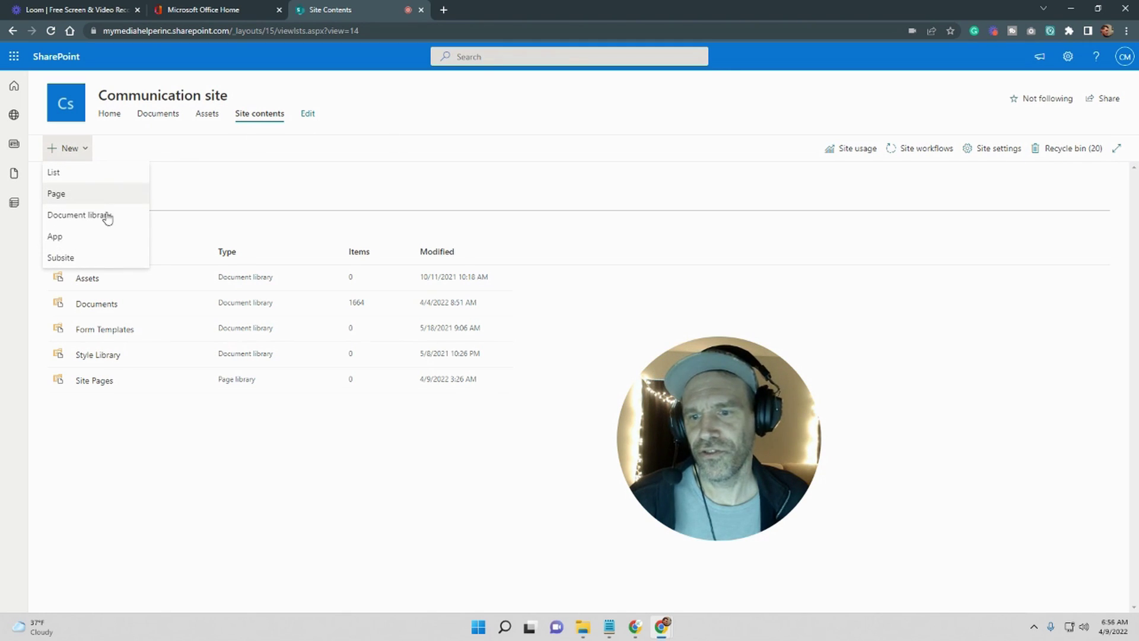
left_click(996, 351)
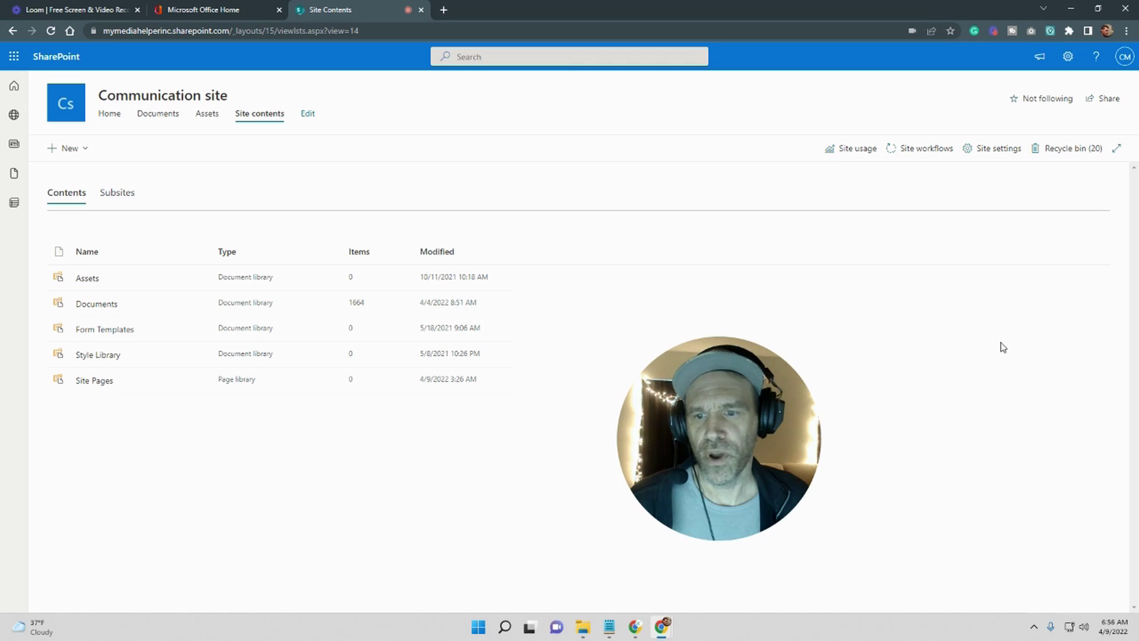
left_click(1078, 153)
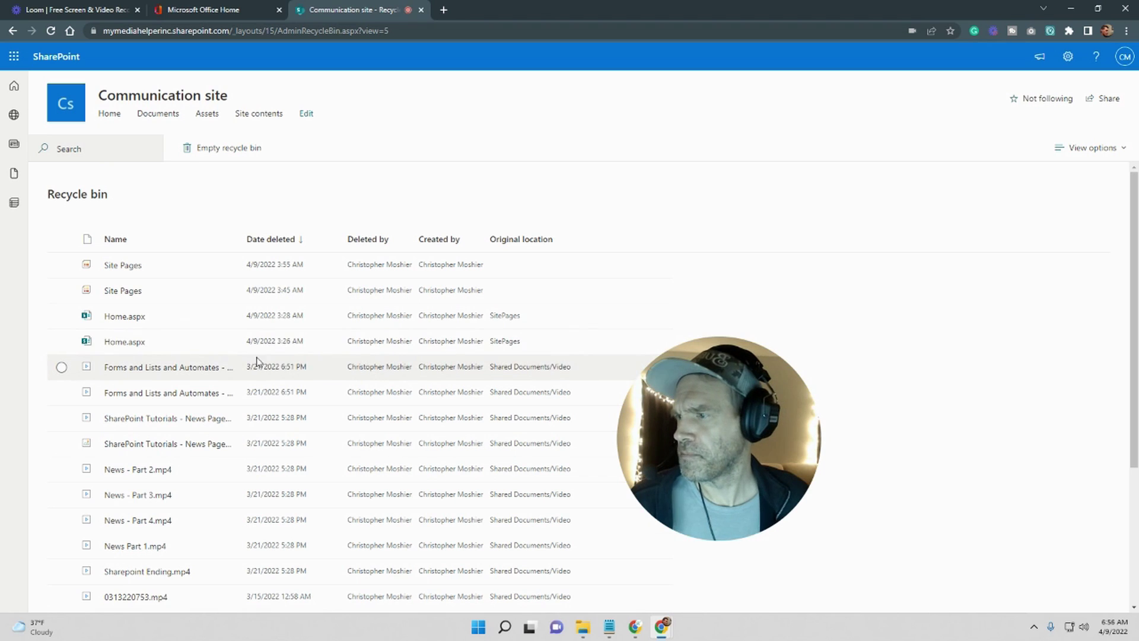
left_click(61, 341)
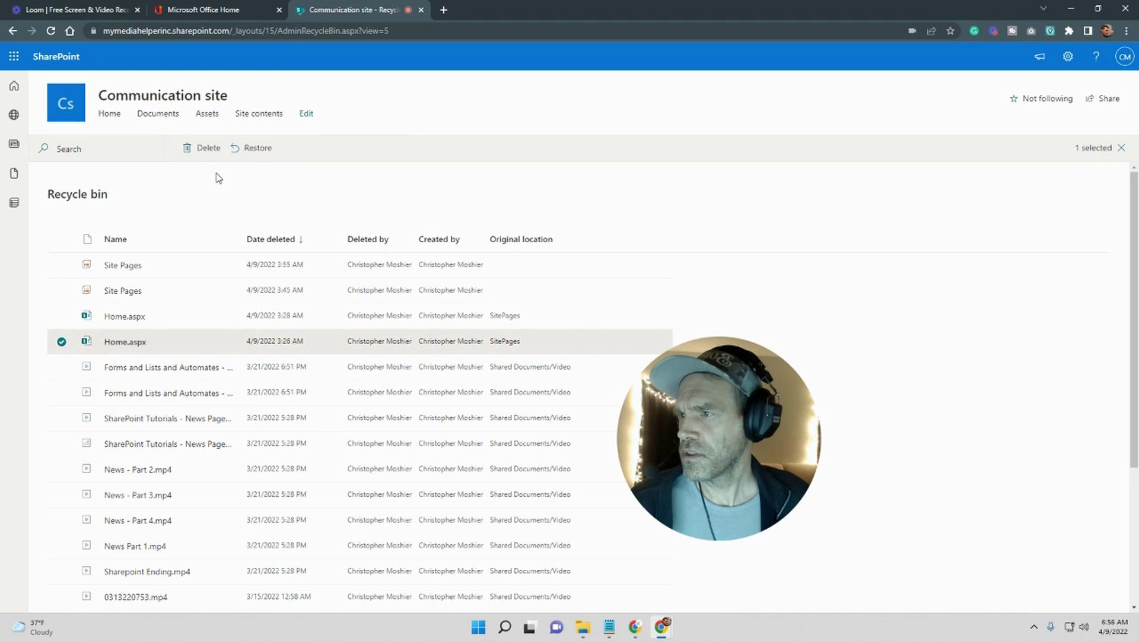
left_click(249, 149)
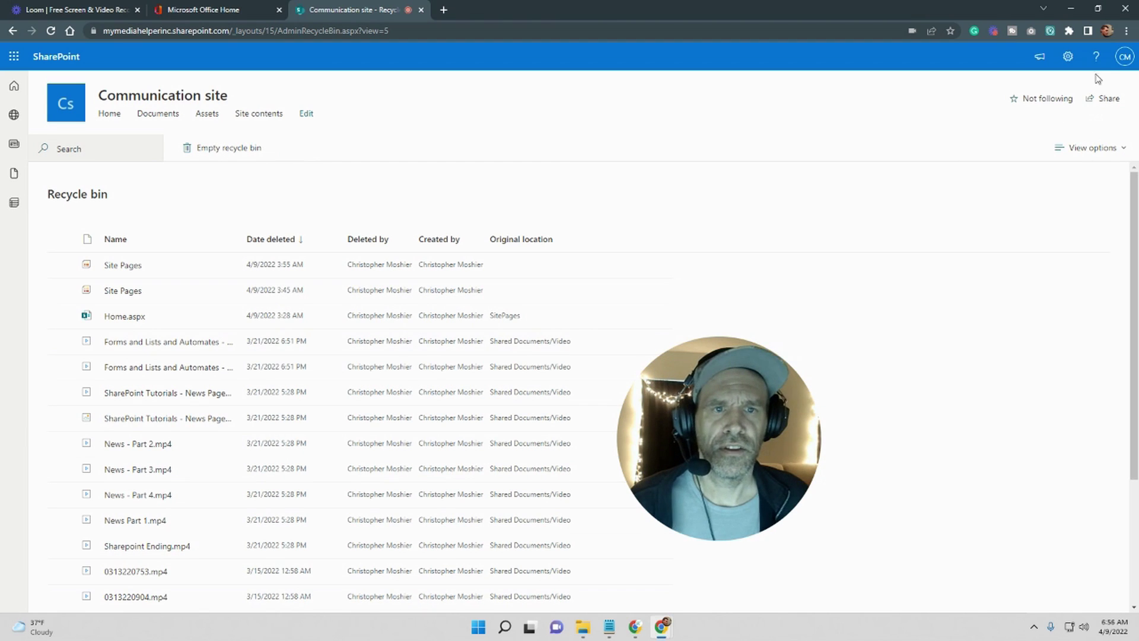
left_click(1067, 56)
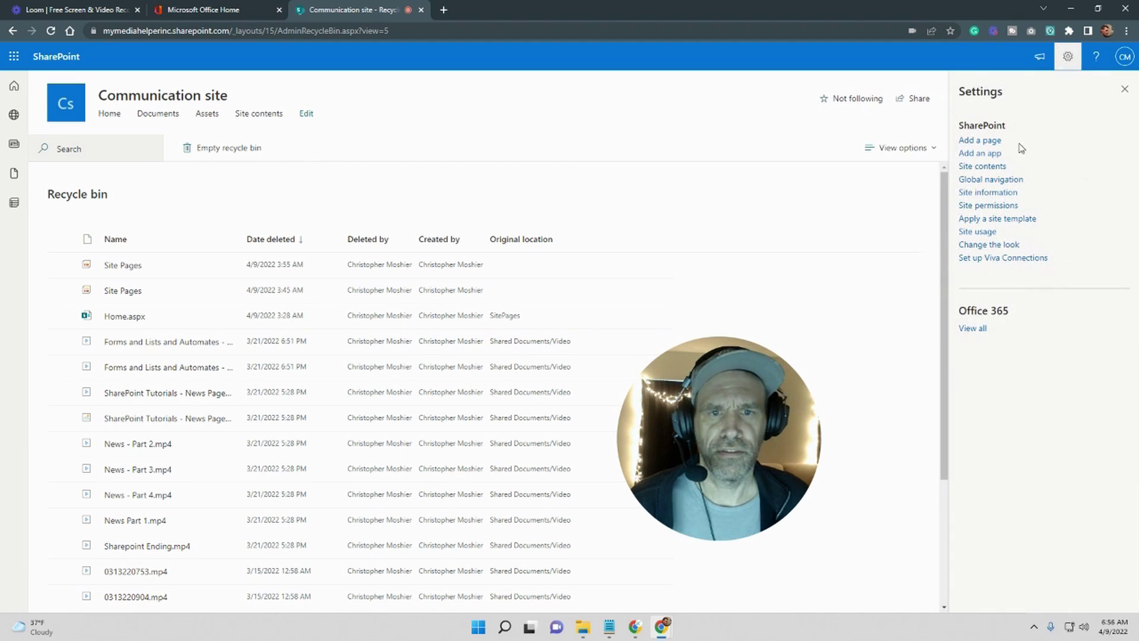
left_click(1001, 170)
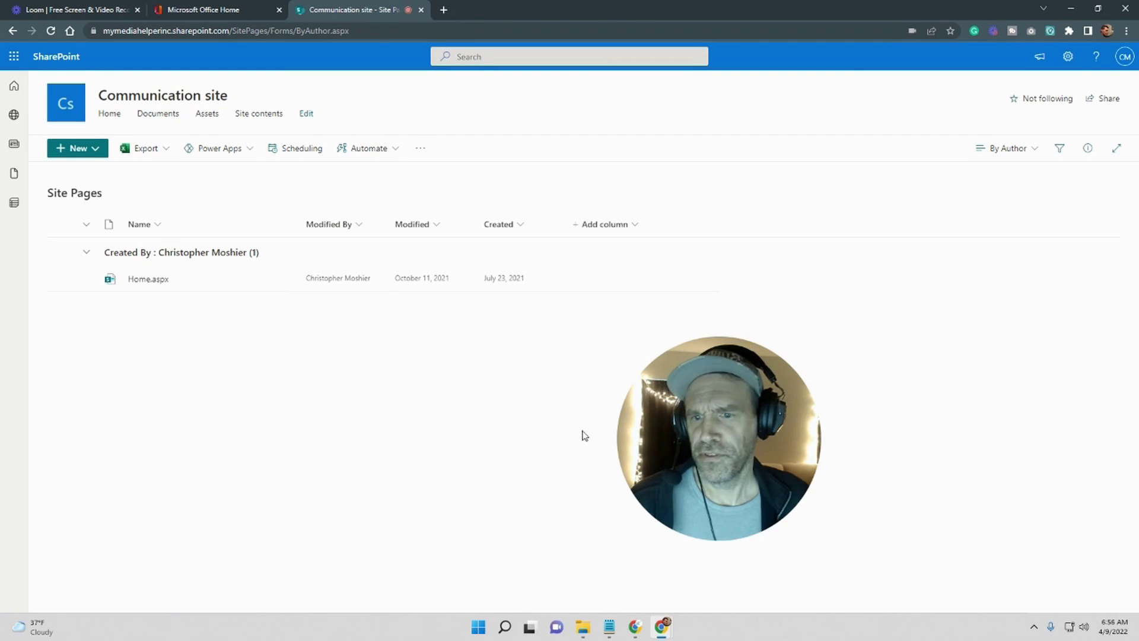
Open the restored Home.aspx page, then return to Site contents showing Site Pages with 1 item
left_click_drag(702, 423, 156, 448)
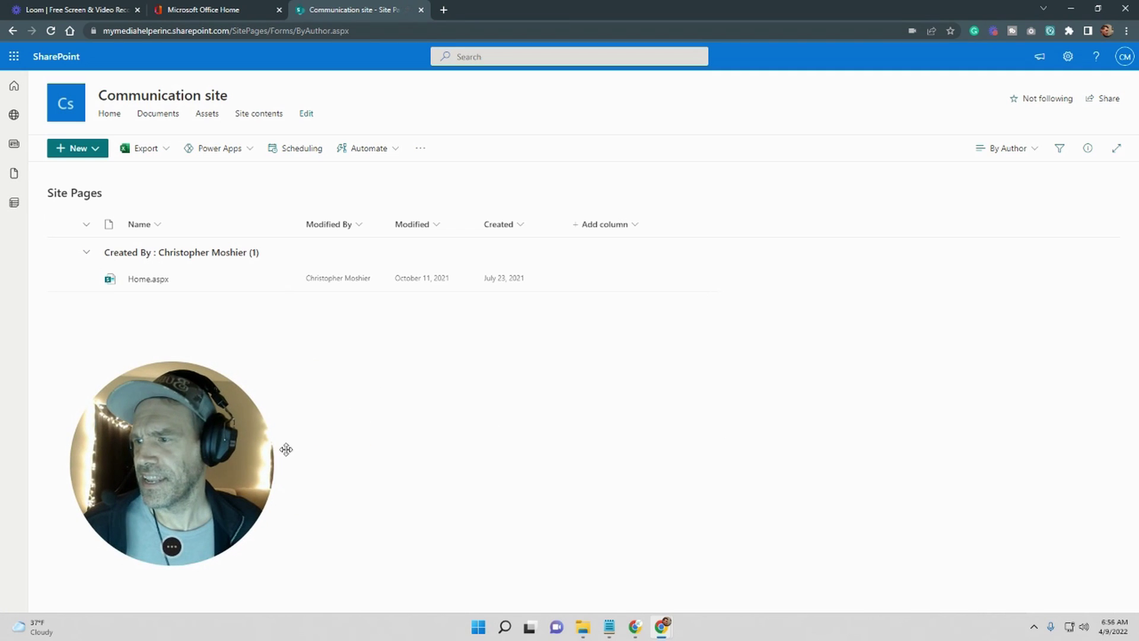
left_click(144, 288)
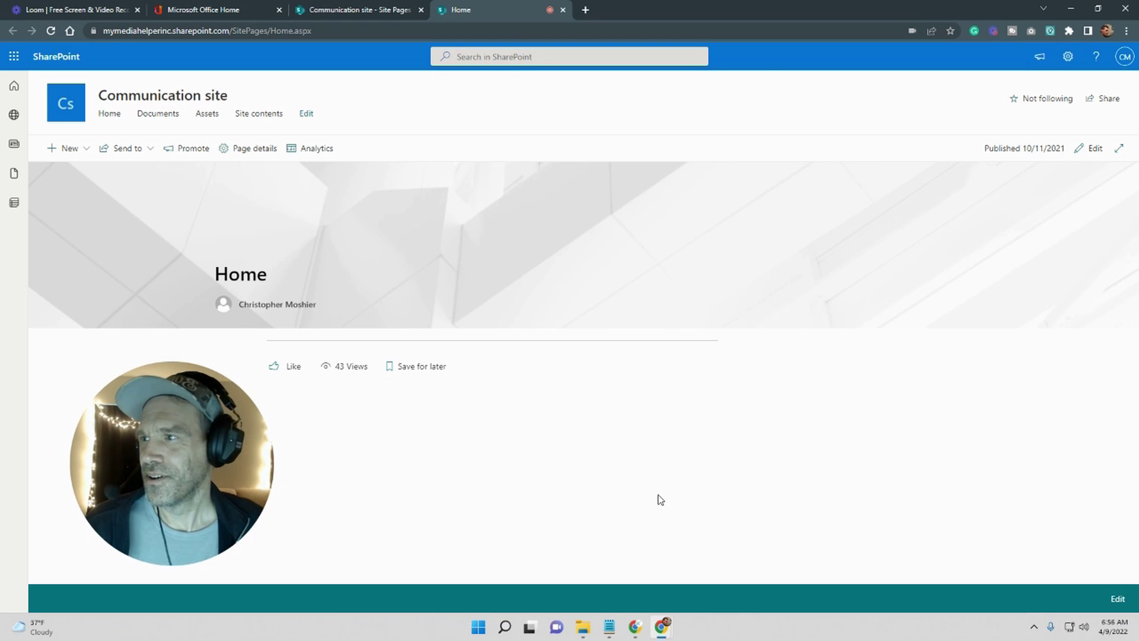
left_click(1066, 63)
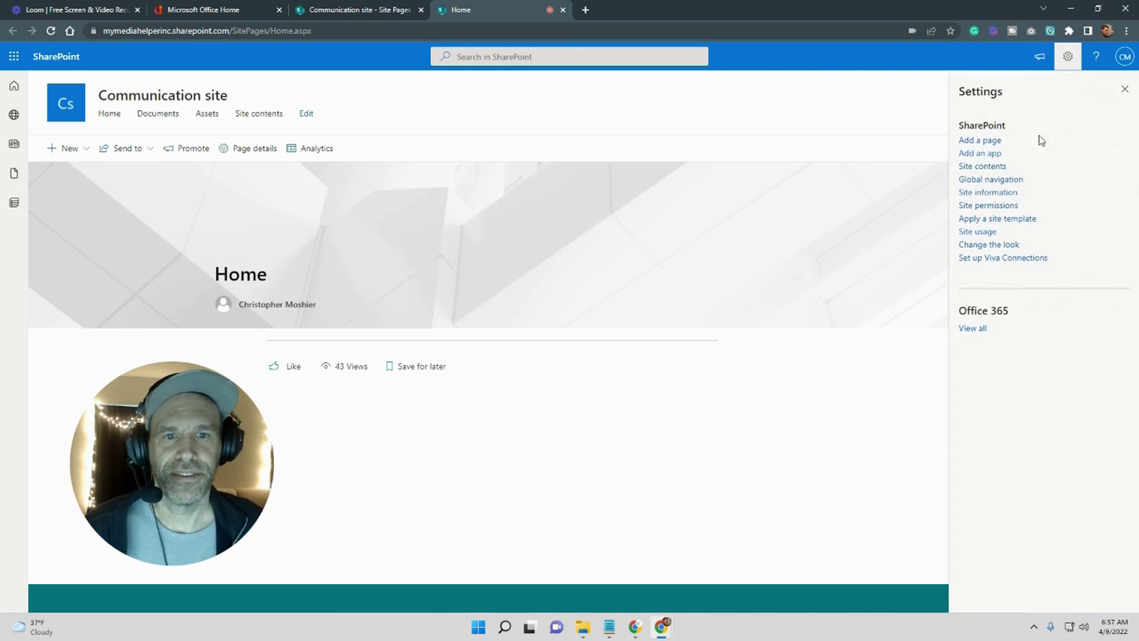
left_click(984, 167)
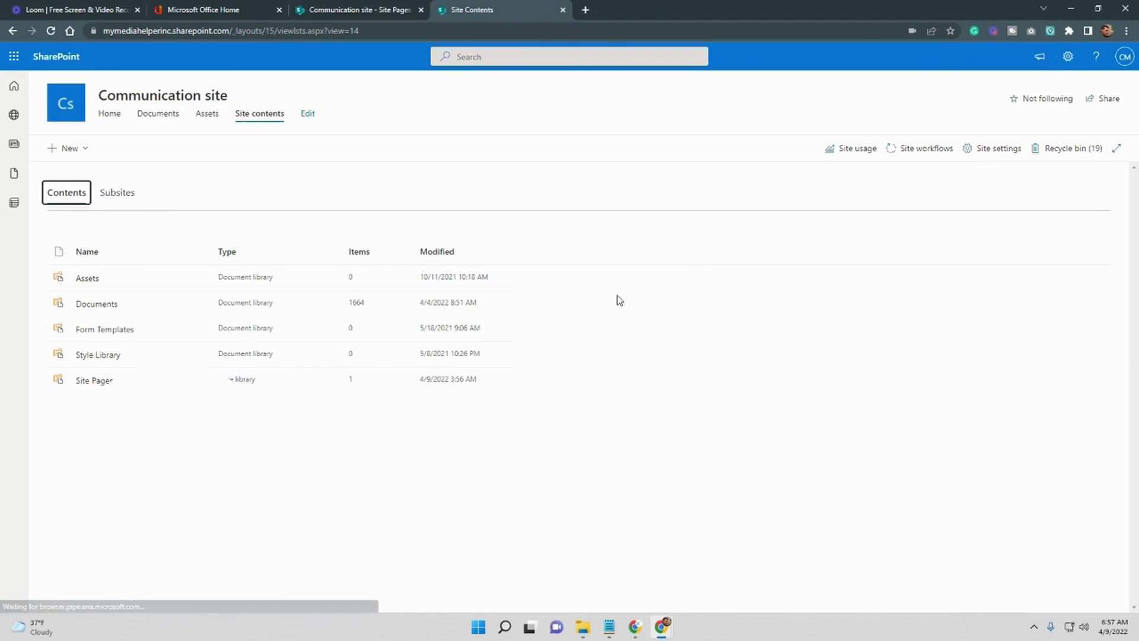
left_click_drag(239, 458, 821, 394)
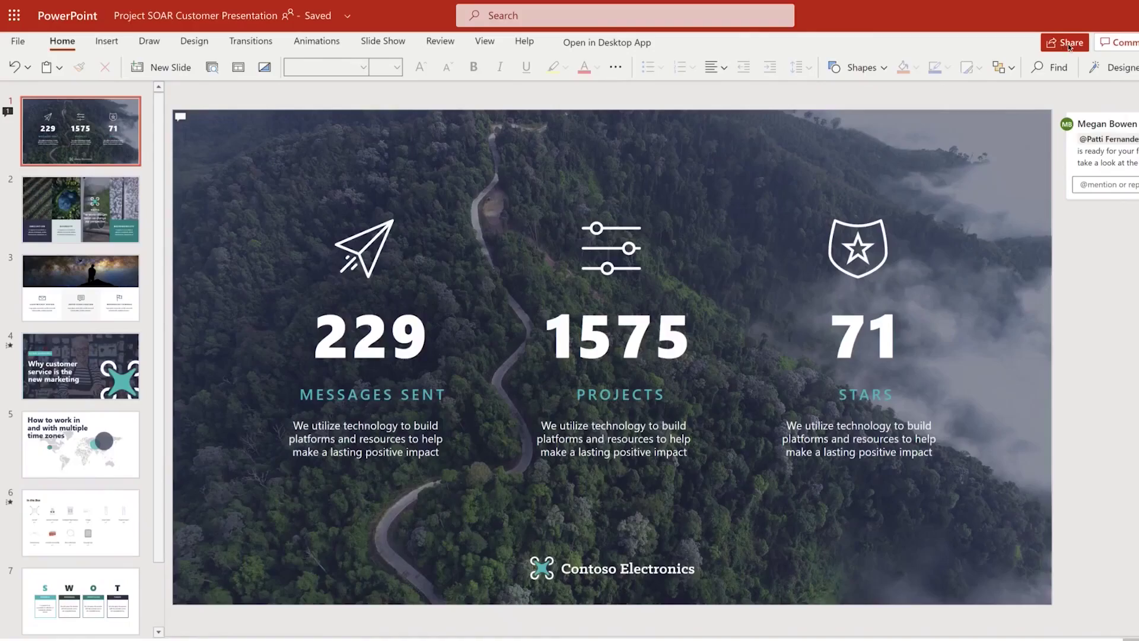
Let the Microsoft 365 promo video play through its PowerPoint and Lists scenes
left_click(1075, 47)
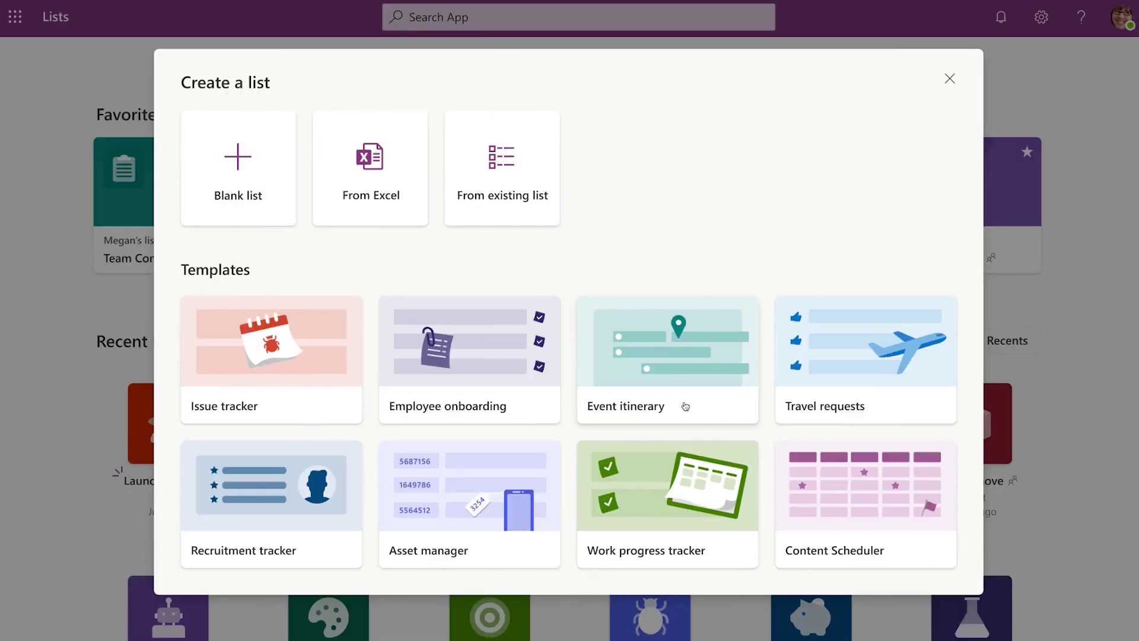
left_click(681, 402)
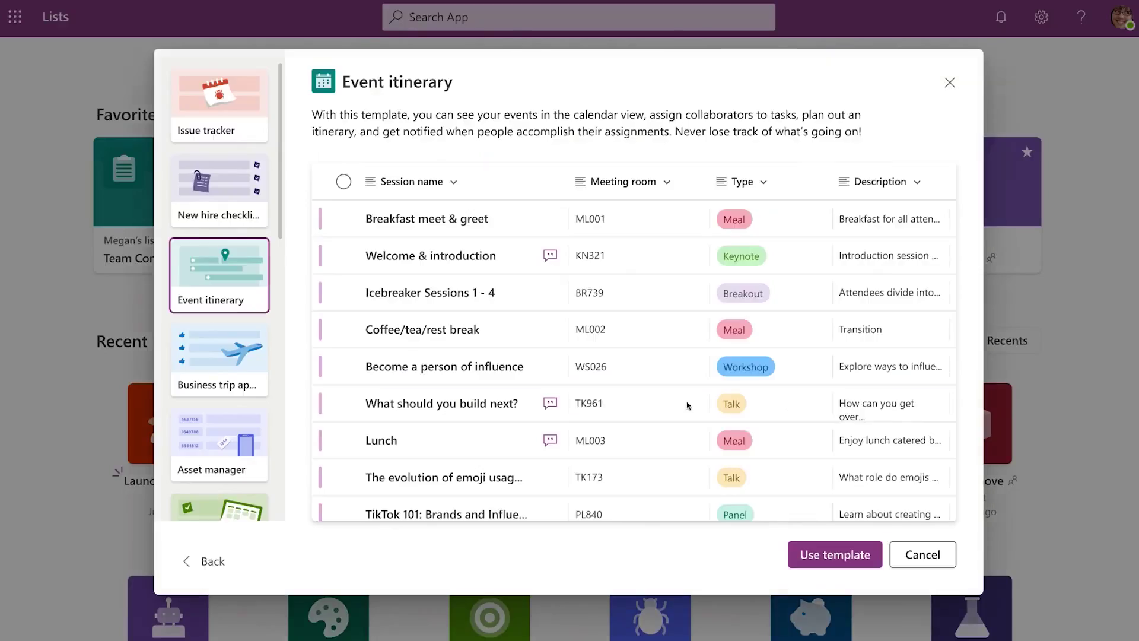